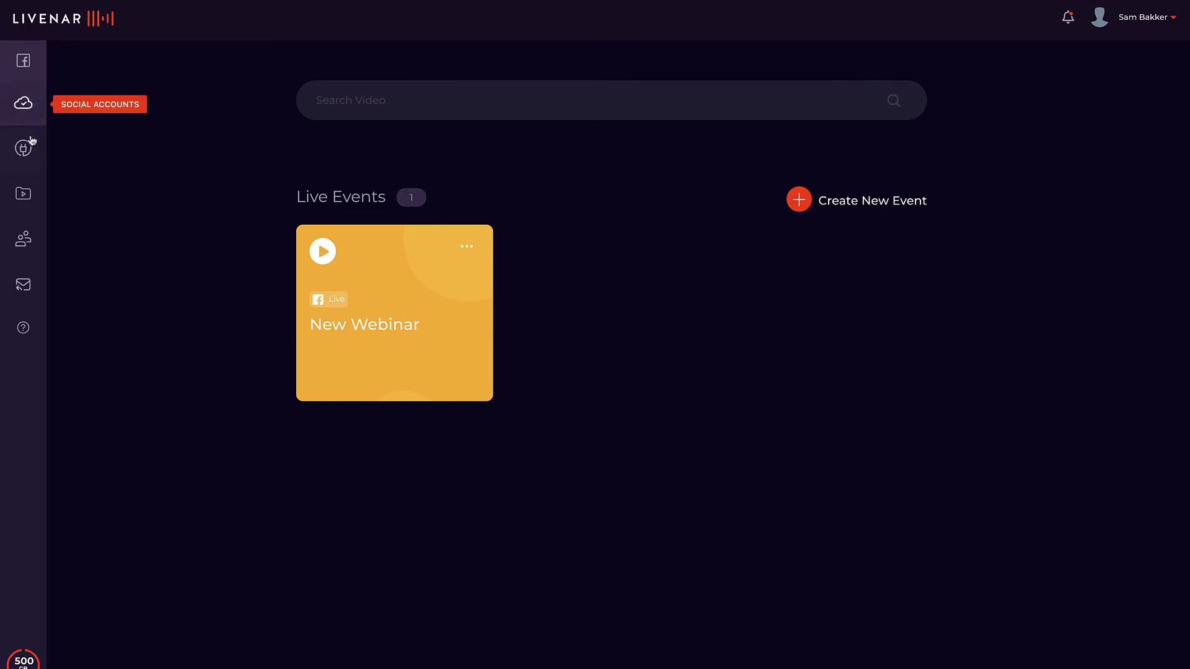
- Review the social accounts, plugin settings, archive, team and autoresponder integration pages
{"action": "left_click", "coordinate": [30, 109]}
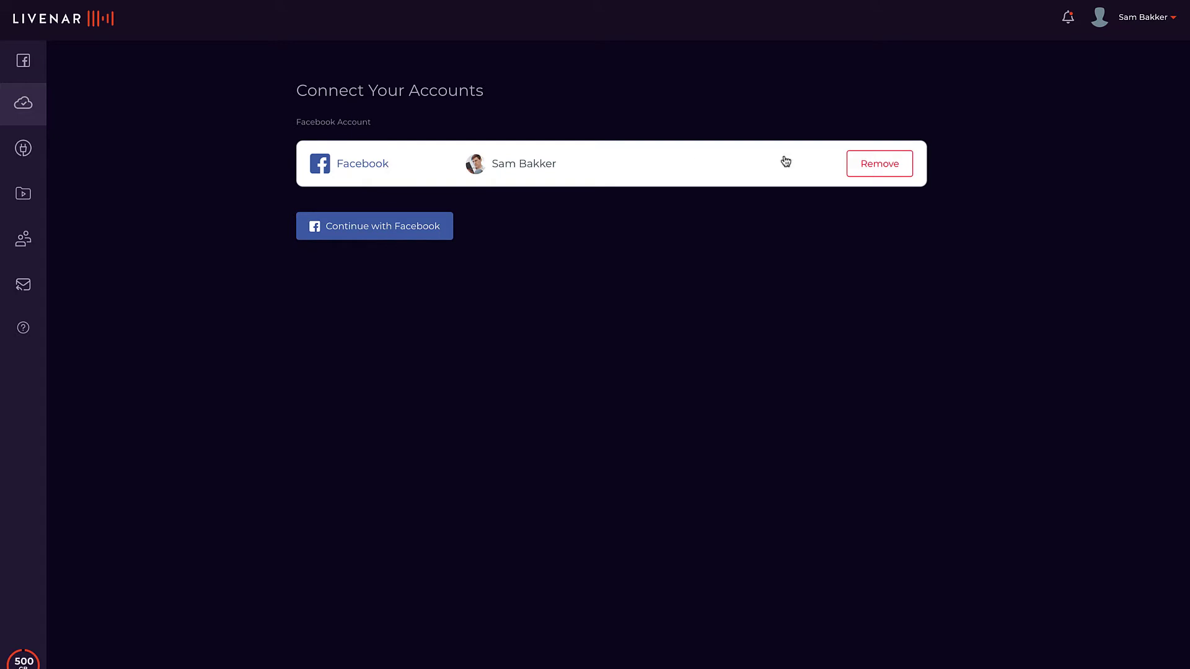
{"action": "left_click", "coordinate": [20, 155]}
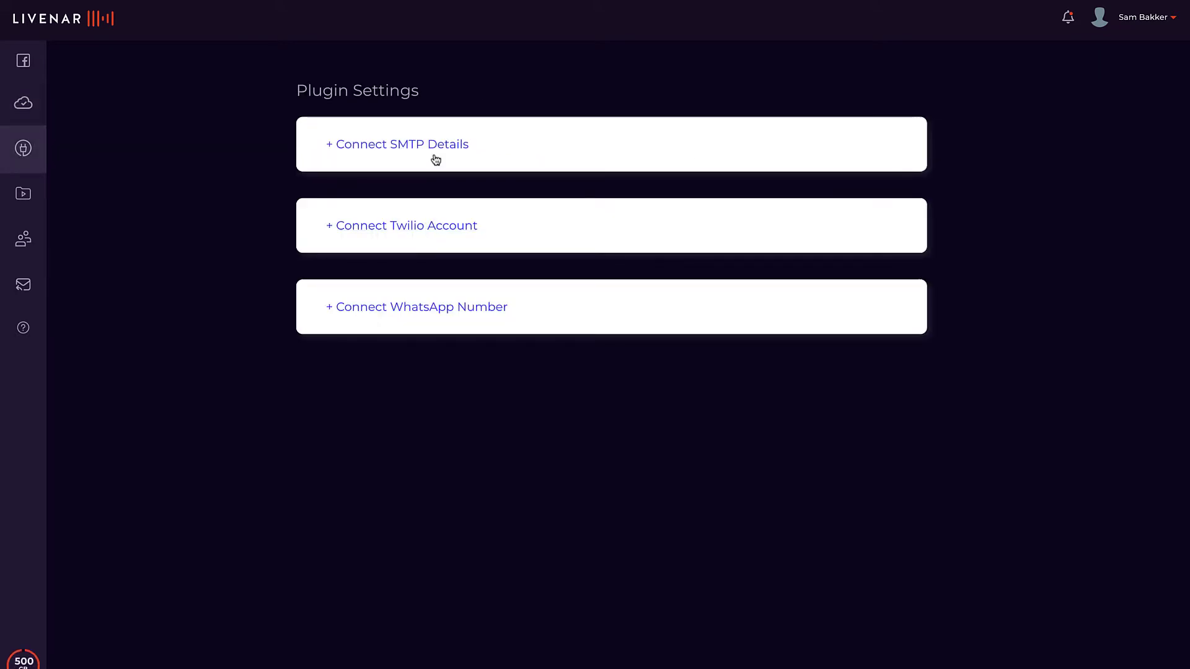
{"action": "left_click", "coordinate": [34, 212]}
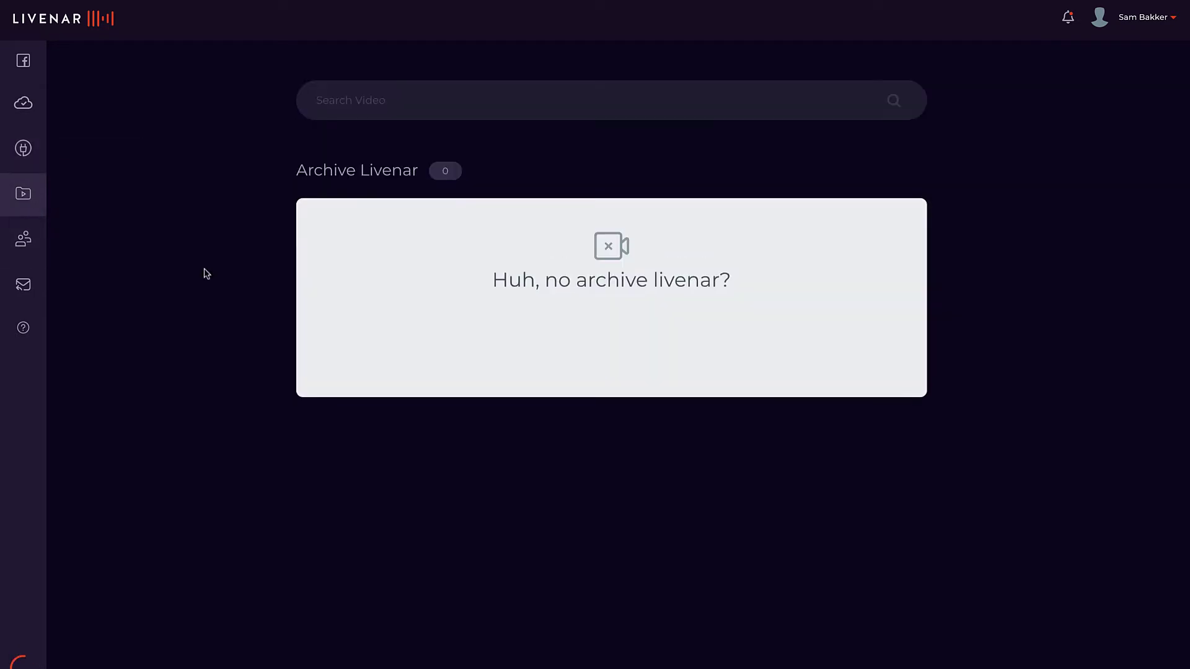
{"action": "left_click", "coordinate": [31, 248]}
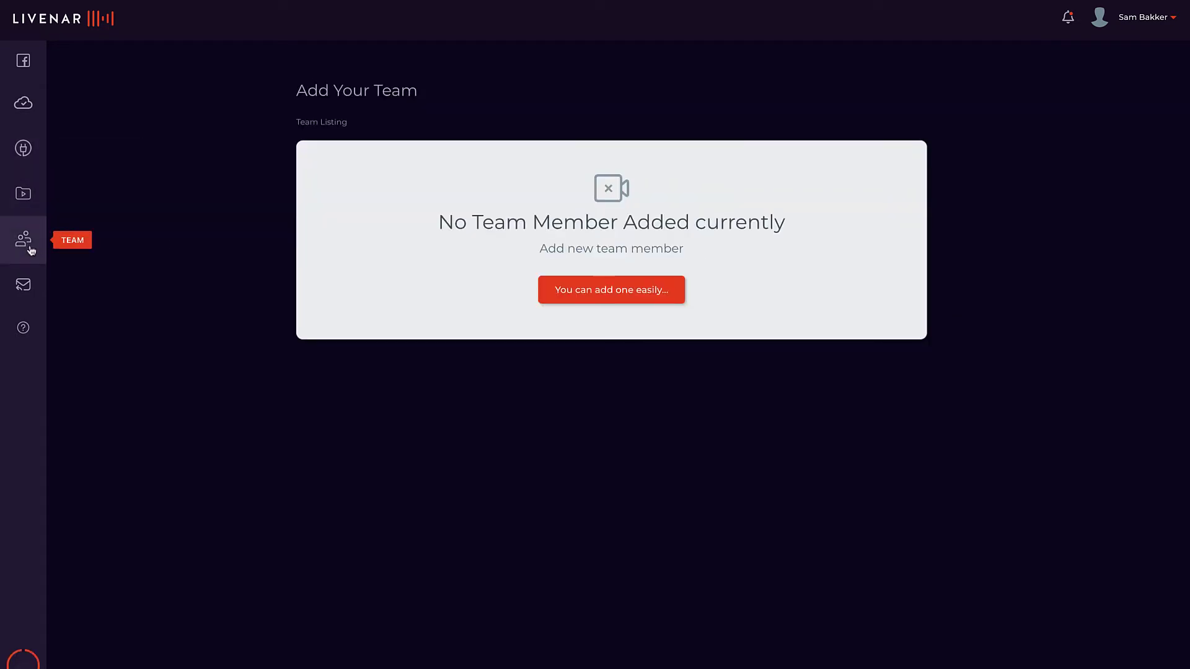
{"action": "left_click", "coordinate": [24, 288]}
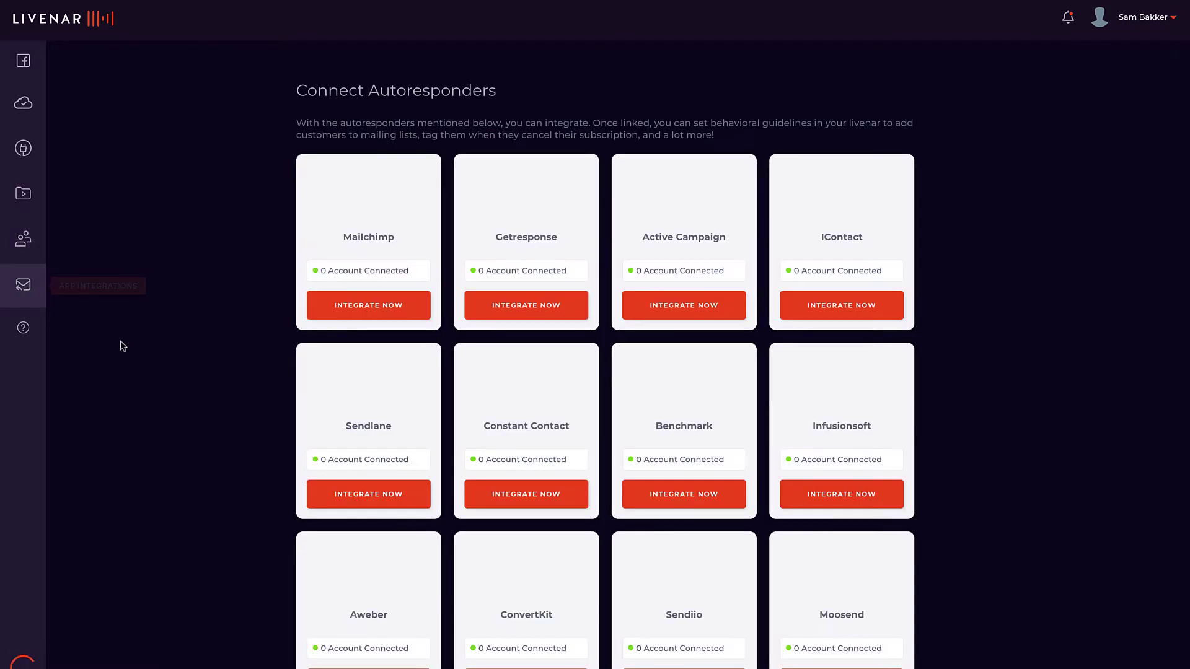
{"action": "scroll", "coordinate": [157, 371], "scroll_direction": "down", "scroll_amount": 3}
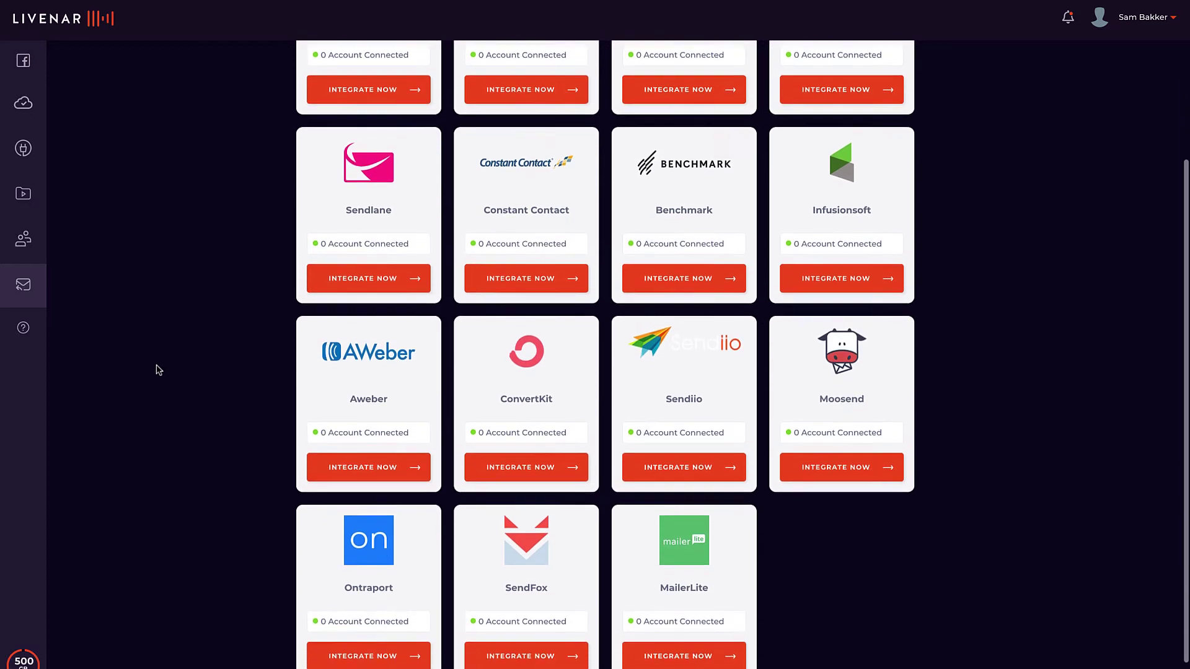
{"action": "scroll", "coordinate": [158, 369], "scroll_direction": "up", "scroll_amount": 3}
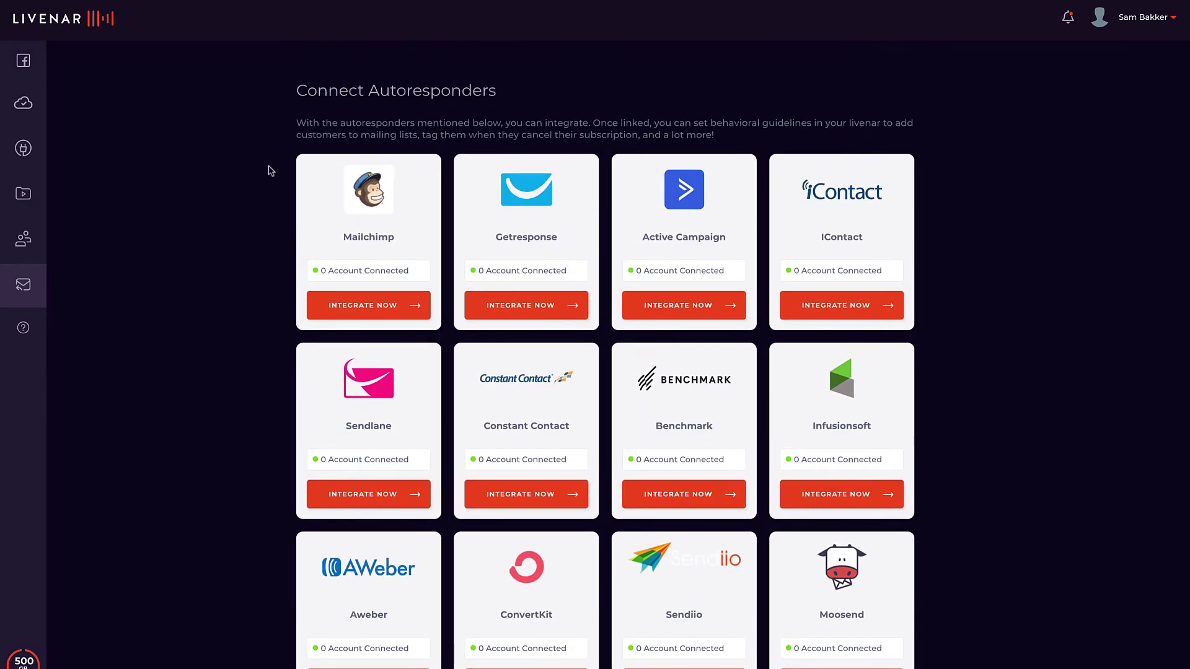
- Return to the Facebook live events and start creating a new event
{"action": "left_click", "coordinate": [24, 66]}
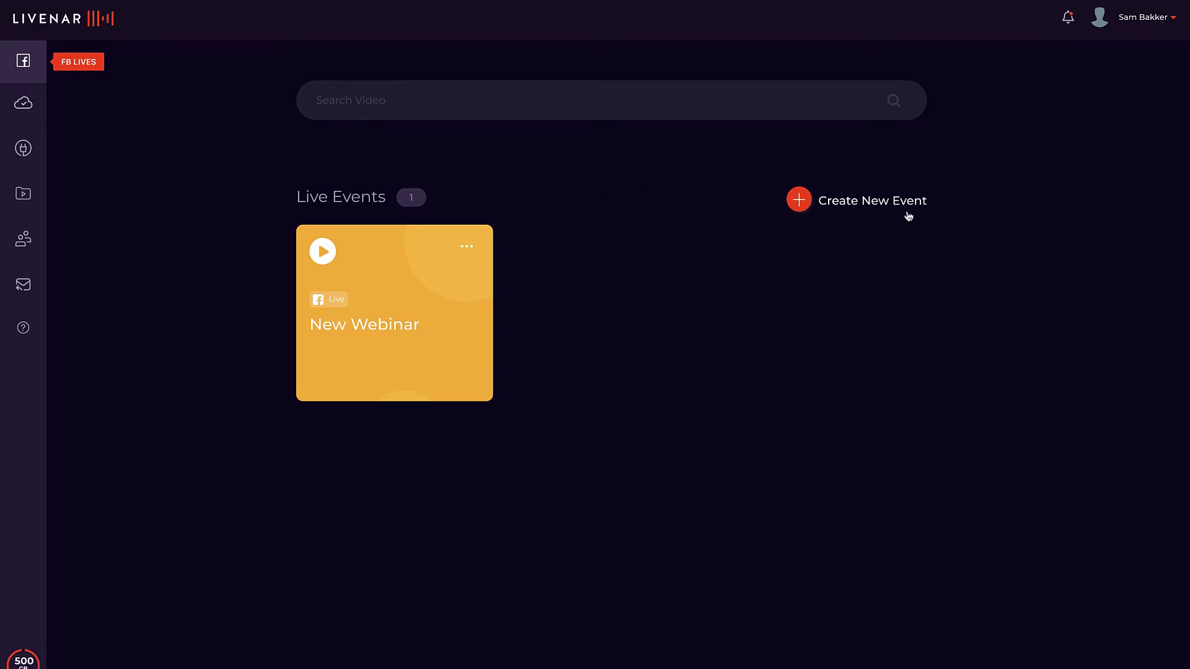
{"action": "left_click", "coordinate": [872, 202]}
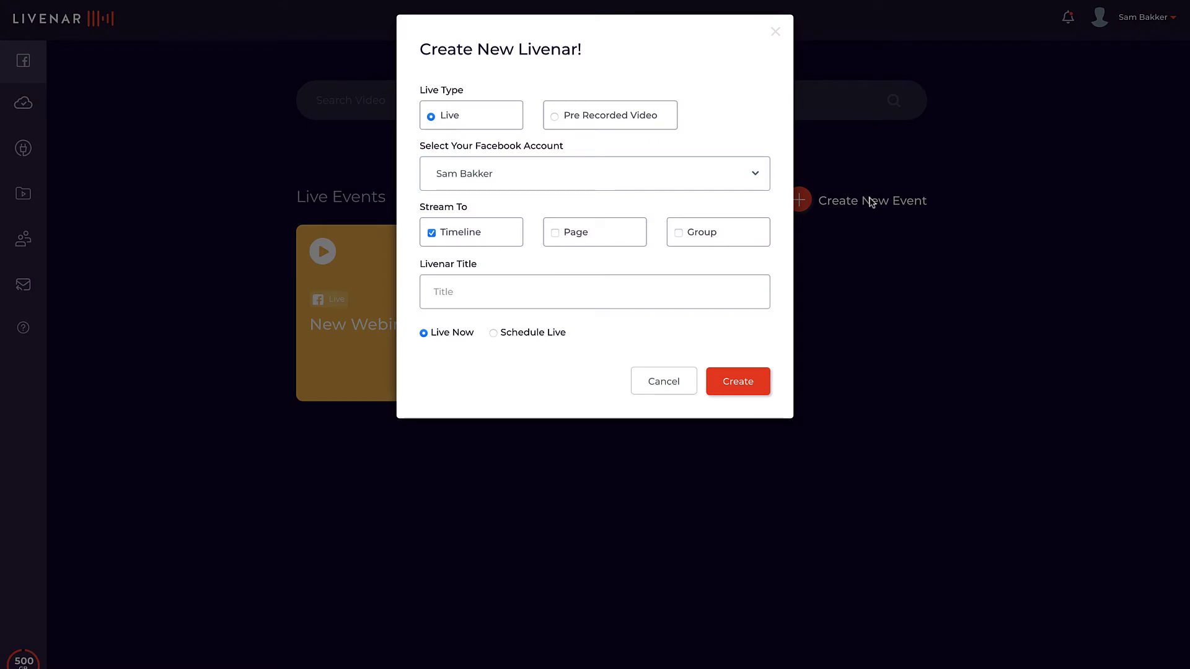
- Set the live type to Pre Recorded Video and try the Page and Group streaming options
{"action": "left_click", "coordinate": [625, 121]}
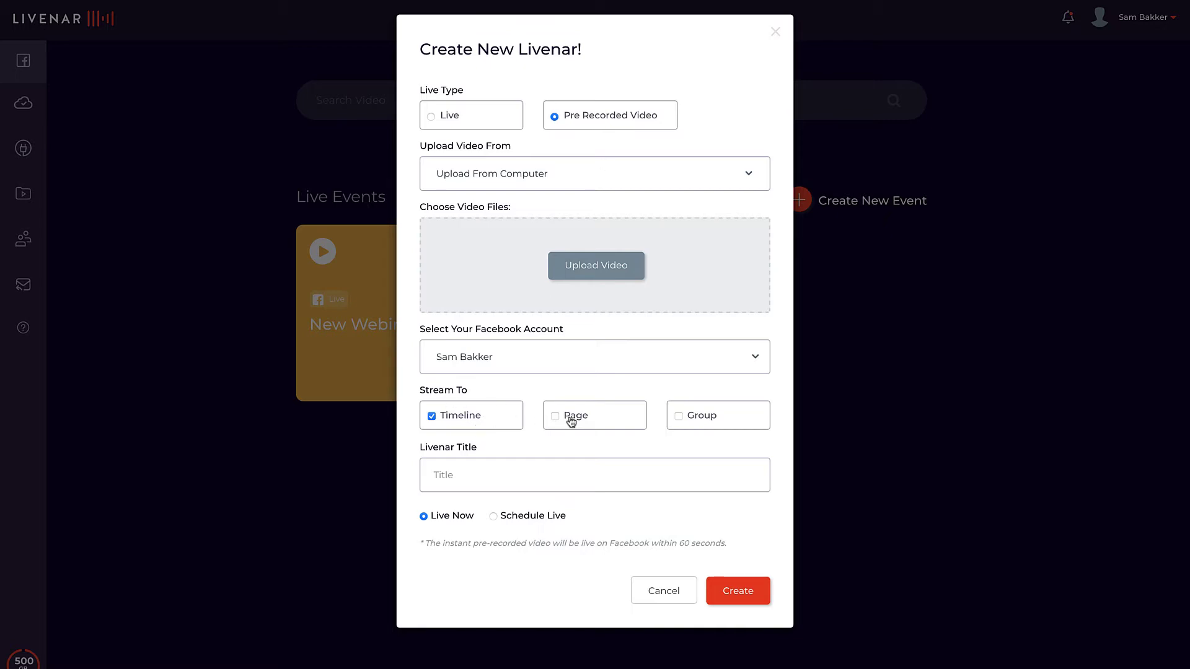
{"action": "left_click", "coordinate": [687, 424]}
{"action": "left_click", "coordinate": [569, 418]}
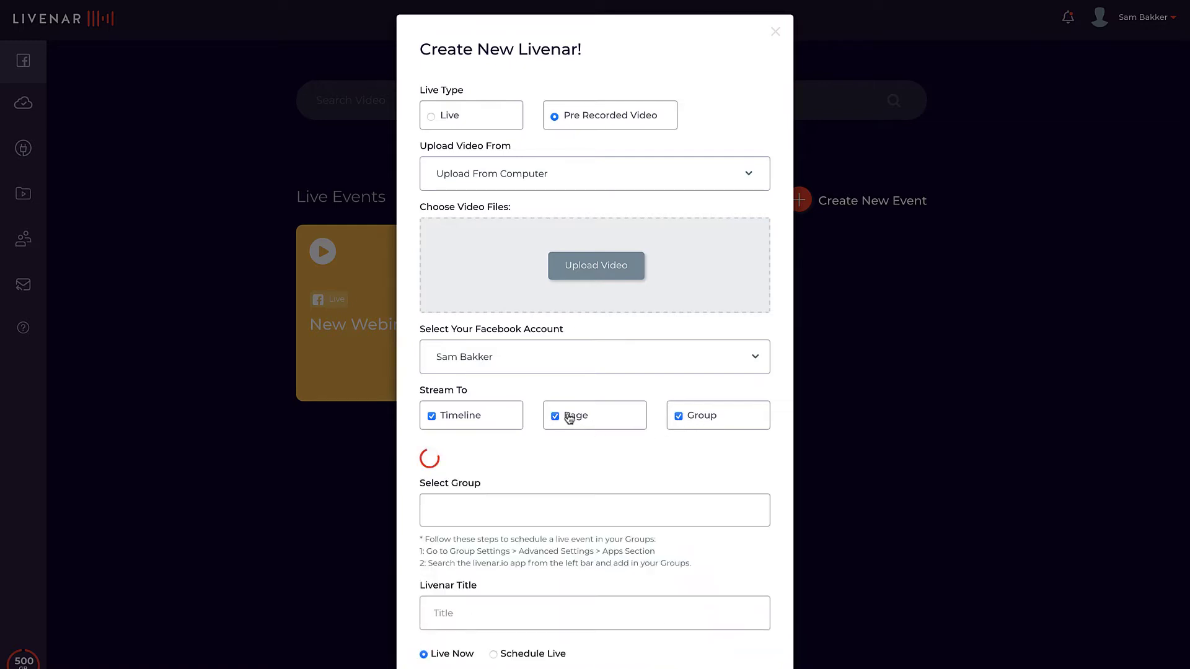
{"action": "left_click", "coordinate": [569, 418]}
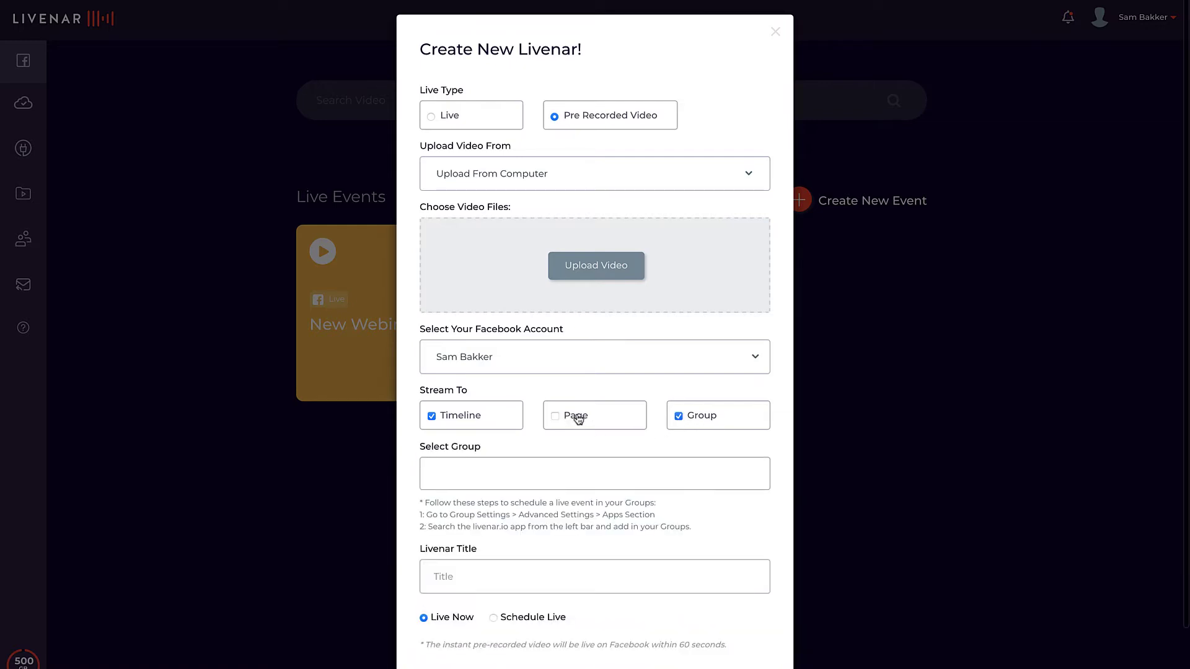
{"action": "left_click", "coordinate": [678, 417]}
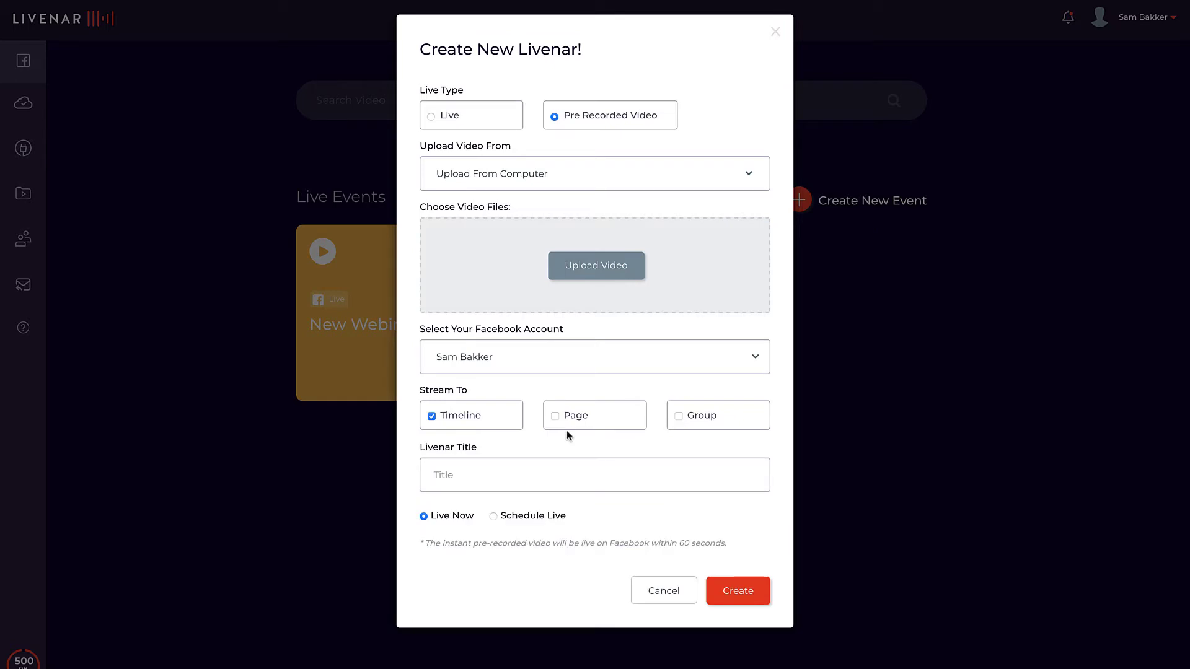
- Try Schedule Live and examine the scheduling, registrant notification and video upload source options
{"action": "left_click", "coordinate": [493, 516]}
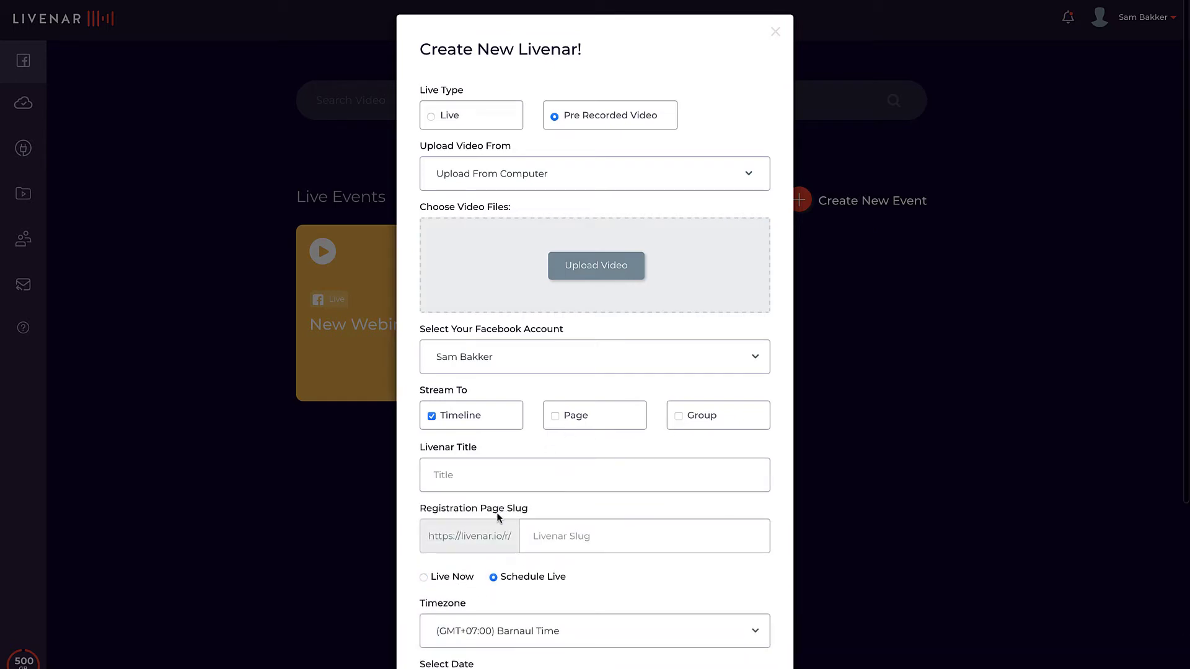
{"action": "scroll", "coordinate": [497, 518], "scroll_direction": "down", "scroll_amount": 2}
{"action": "scroll", "coordinate": [498, 518], "scroll_direction": "down", "scroll_amount": 1}
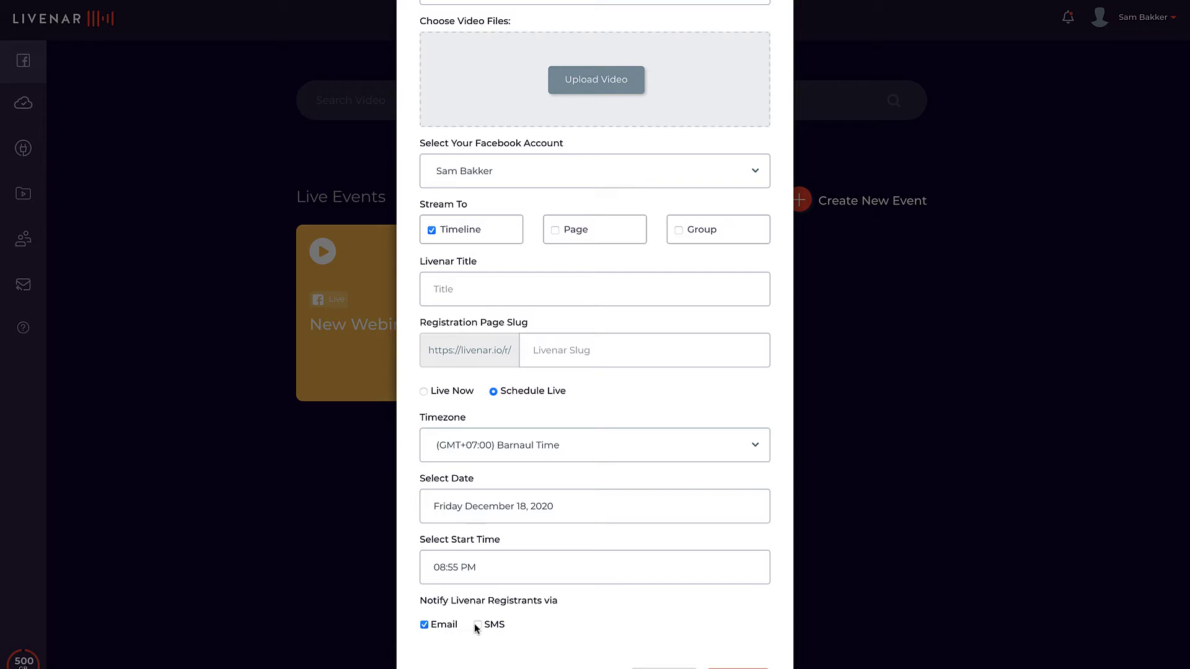
{"action": "scroll", "coordinate": [478, 475], "scroll_direction": "up", "scroll_amount": 1}
{"action": "scroll", "coordinate": [478, 472], "scroll_direction": "up", "scroll_amount": 3}
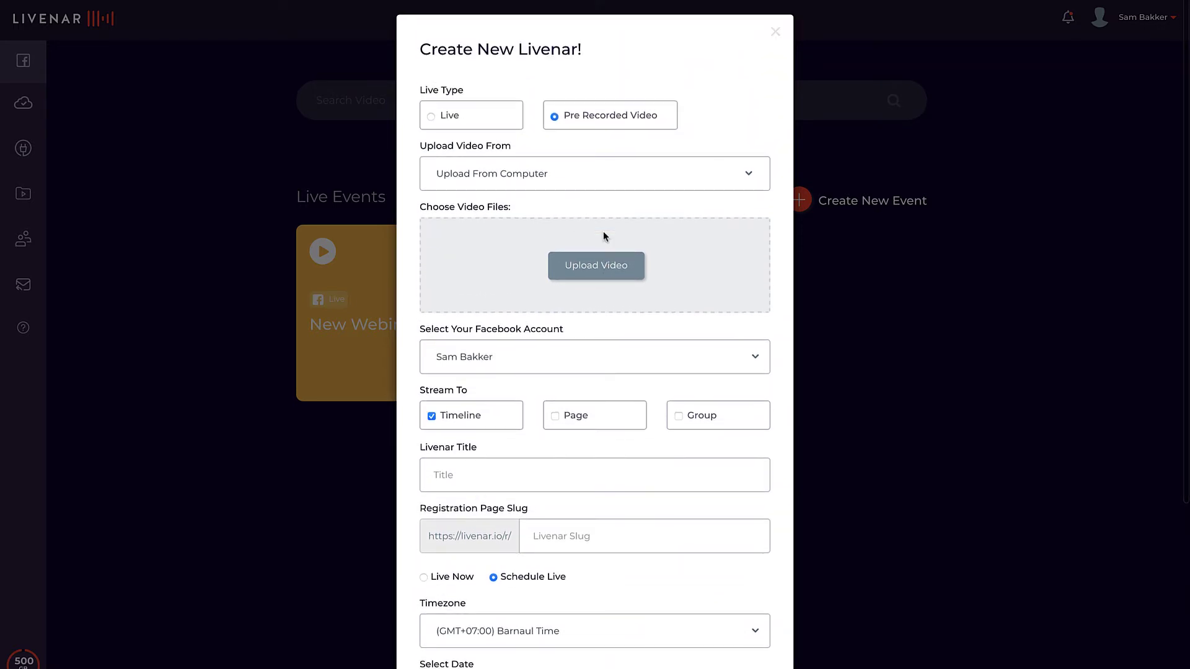
{"action": "scroll", "coordinate": [604, 308], "scroll_direction": "down", "scroll_amount": 4}
{"action": "scroll", "coordinate": [631, 341], "scroll_direction": "up", "scroll_amount": 1}
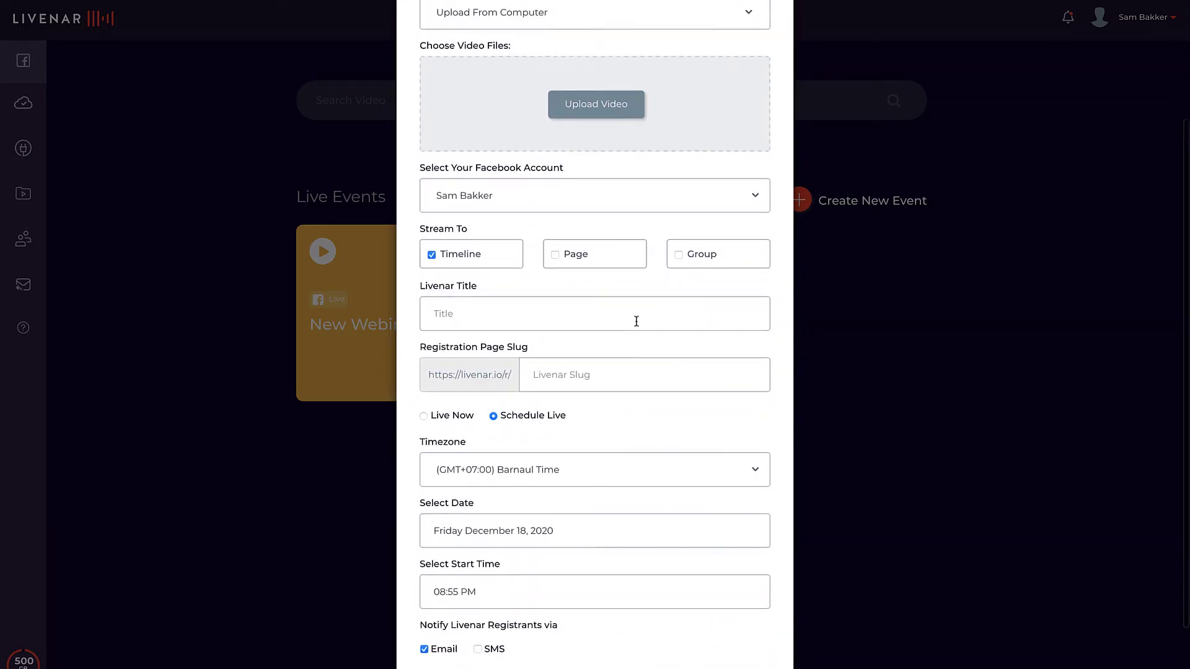
{"action": "scroll", "coordinate": [624, 242], "scroll_direction": "up", "scroll_amount": 3}
{"action": "left_click", "coordinate": [645, 165]}
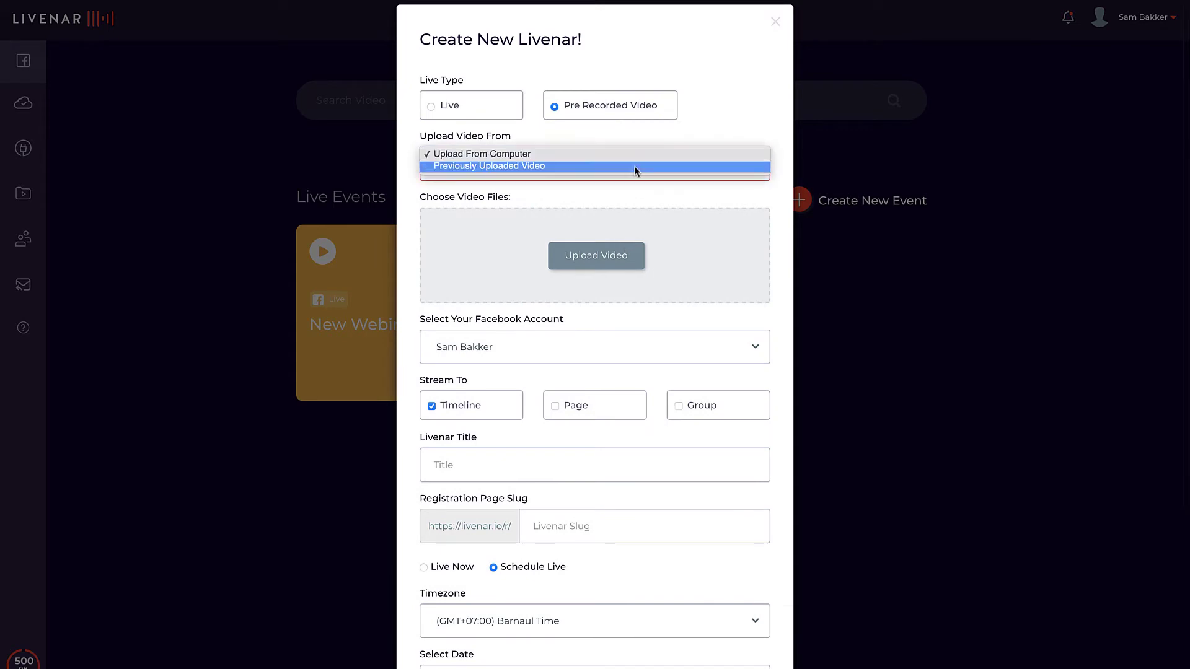
{"action": "left_click", "coordinate": [643, 127]}
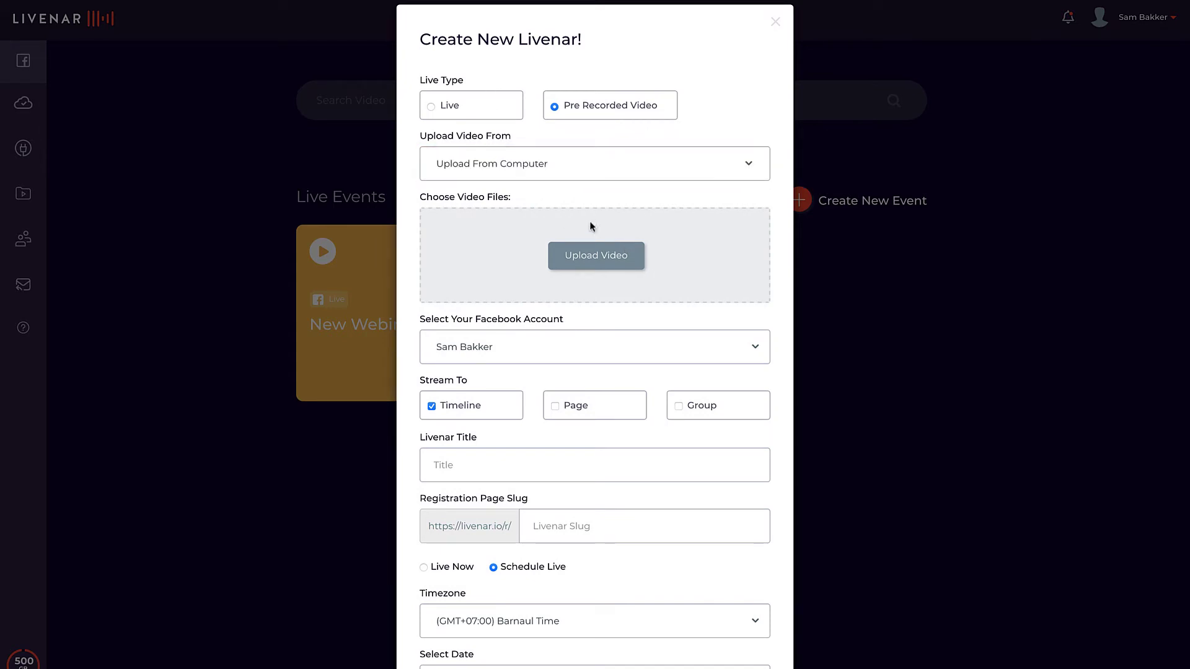
- Set the live type to Live and the timing to Live Now
{"action": "left_click", "coordinate": [436, 106]}
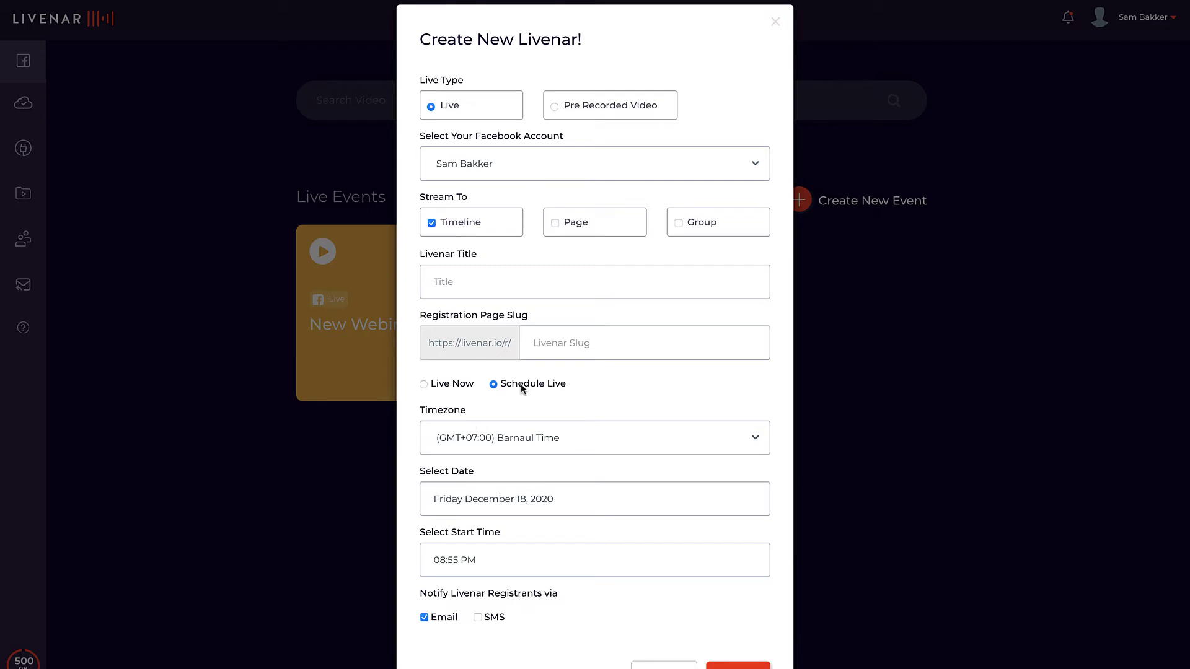
{"action": "left_click", "coordinate": [425, 385]}
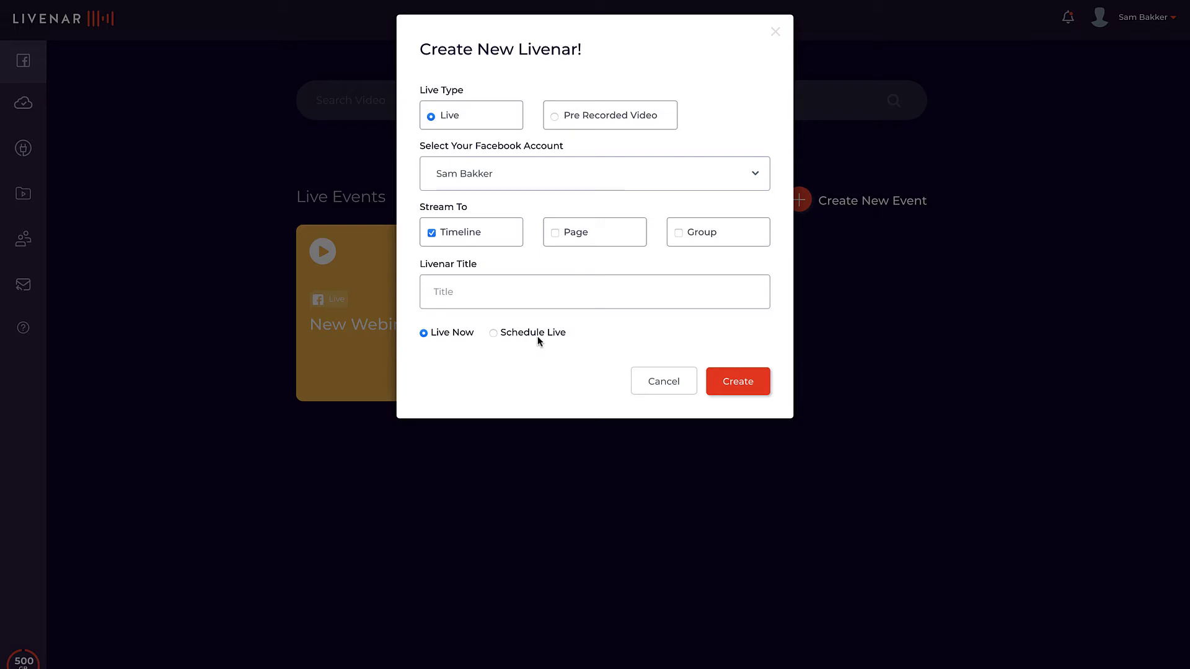
- Try enabling streaming to a Facebook page and check the available Facebook accounts and stream destinations
{"action": "left_click", "coordinate": [556, 233]}
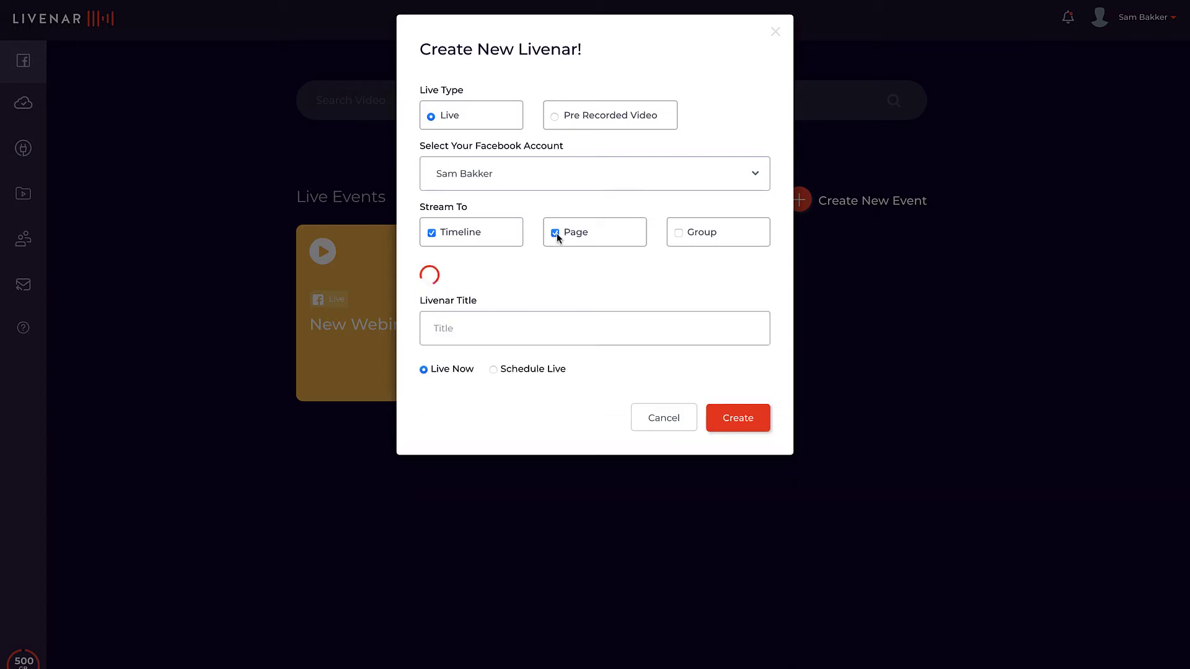
{"action": "left_click", "coordinate": [585, 177]}
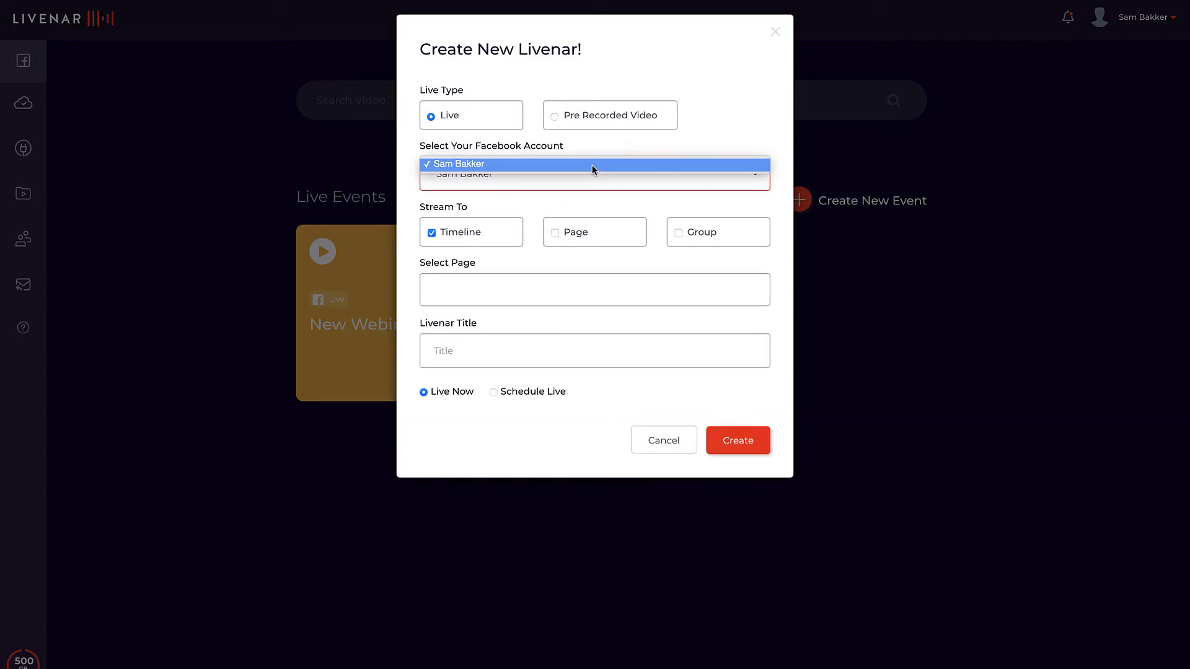
{"action": "left_click", "coordinate": [593, 164]}
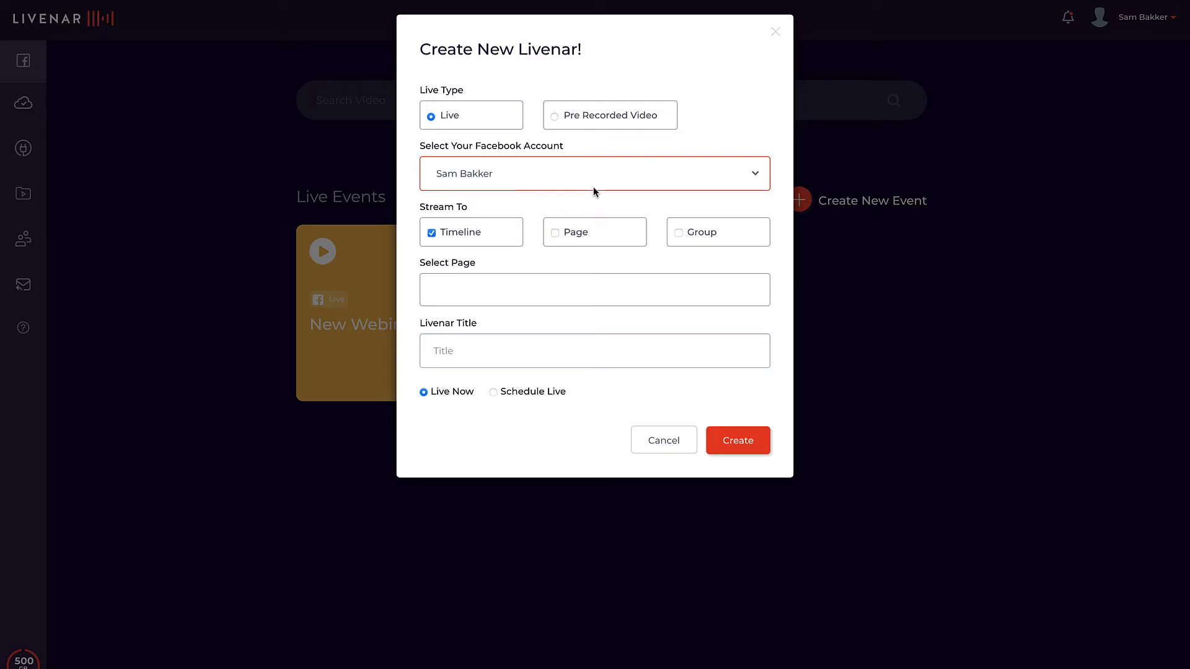
{"action": "left_click", "coordinate": [571, 200]}
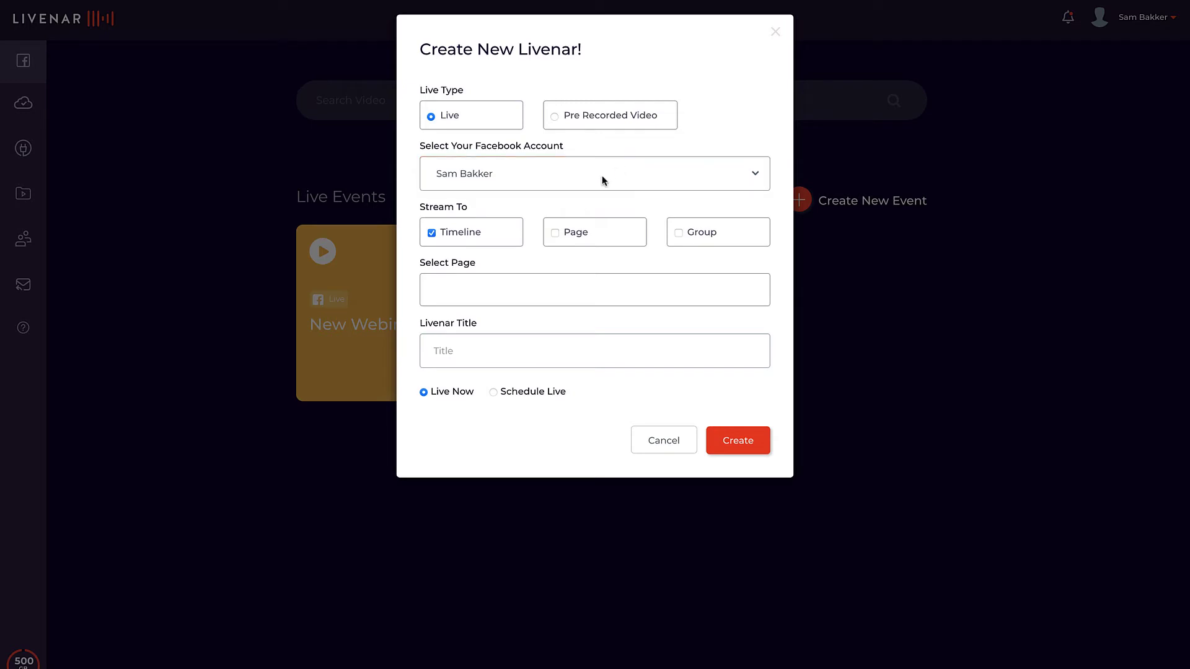
{"action": "left_click", "coordinate": [579, 279]}
{"action": "left_click", "coordinate": [583, 275]}
{"action": "left_click", "coordinate": [449, 235]}
{"action": "left_click", "coordinate": [449, 236]}
- Try adding the page "Create Your First Internet Business" as a stream destination, and return to streaming to the timeline only
{"action": "left_click", "coordinate": [556, 233]}
{"action": "left_click", "coordinate": [526, 300]}
{"action": "scroll", "coordinate": [508, 366], "scroll_direction": "down", "scroll_amount": 1}
{"action": "scroll", "coordinate": [508, 367], "scroll_direction": "down", "scroll_amount": 2}
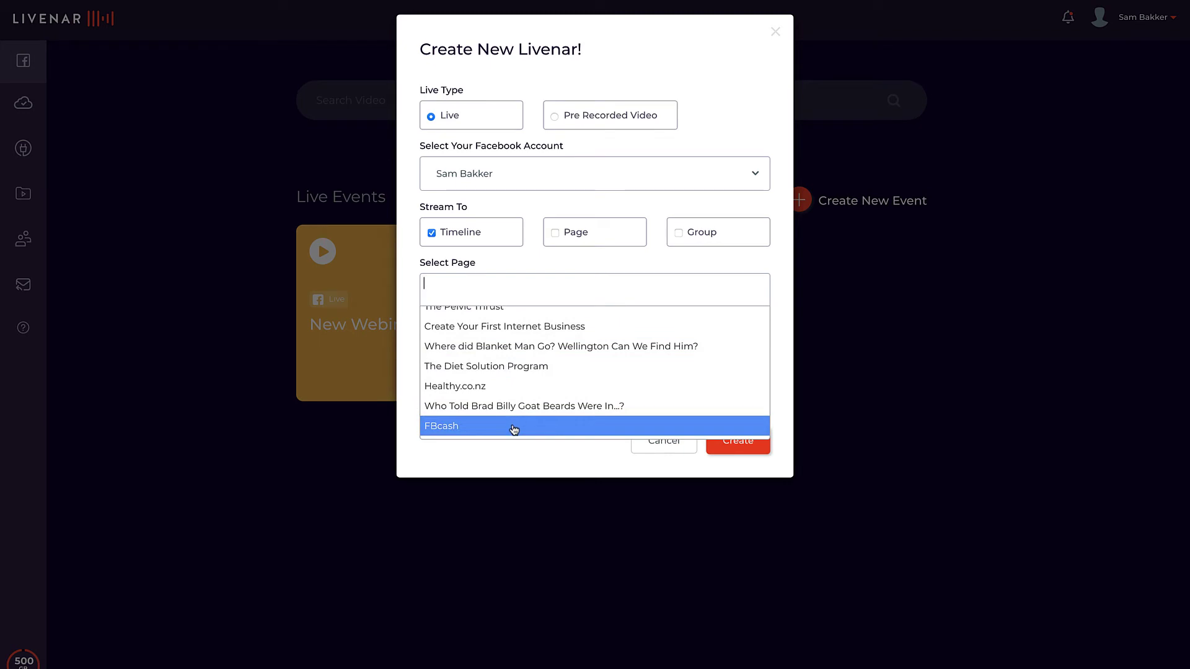
{"action": "scroll", "coordinate": [532, 442], "scroll_direction": "up", "scroll_amount": 1}
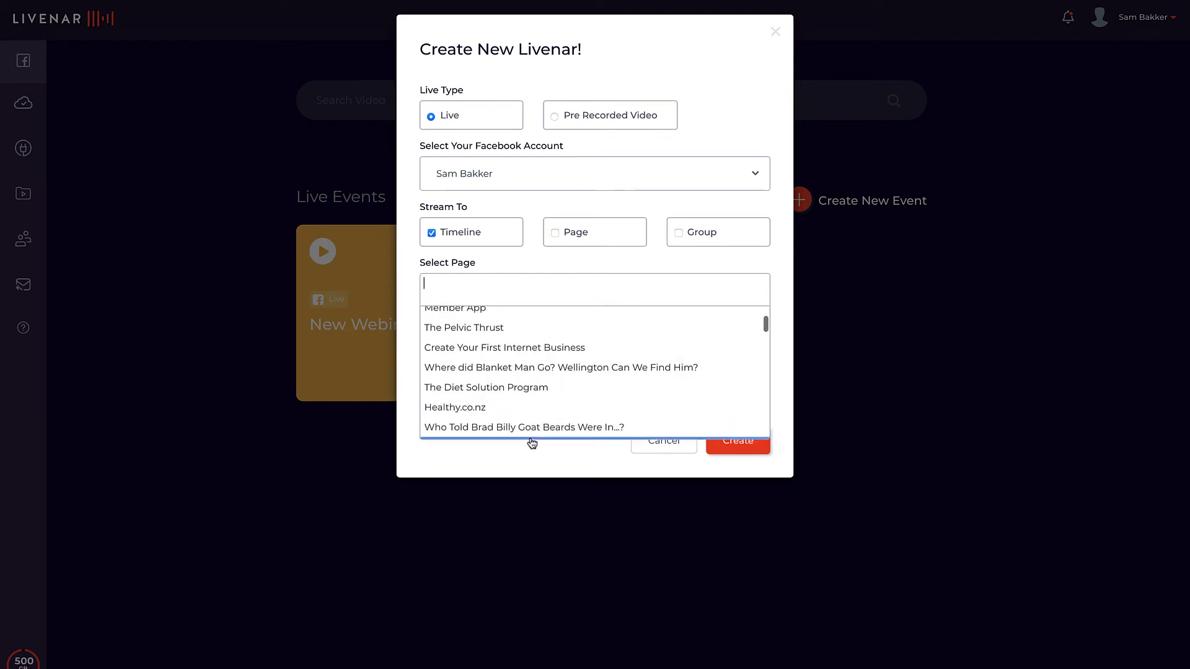
{"action": "left_click", "coordinate": [548, 345]}
{"action": "left_click", "coordinate": [554, 345]}
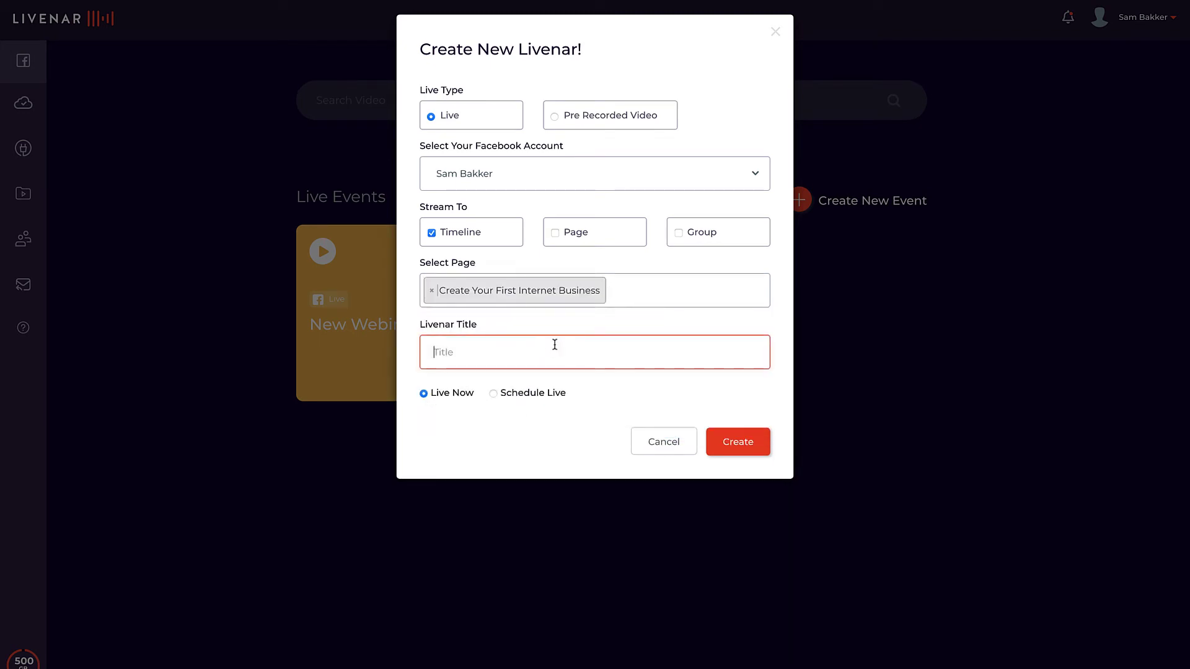
{"action": "left_click", "coordinate": [555, 233]}
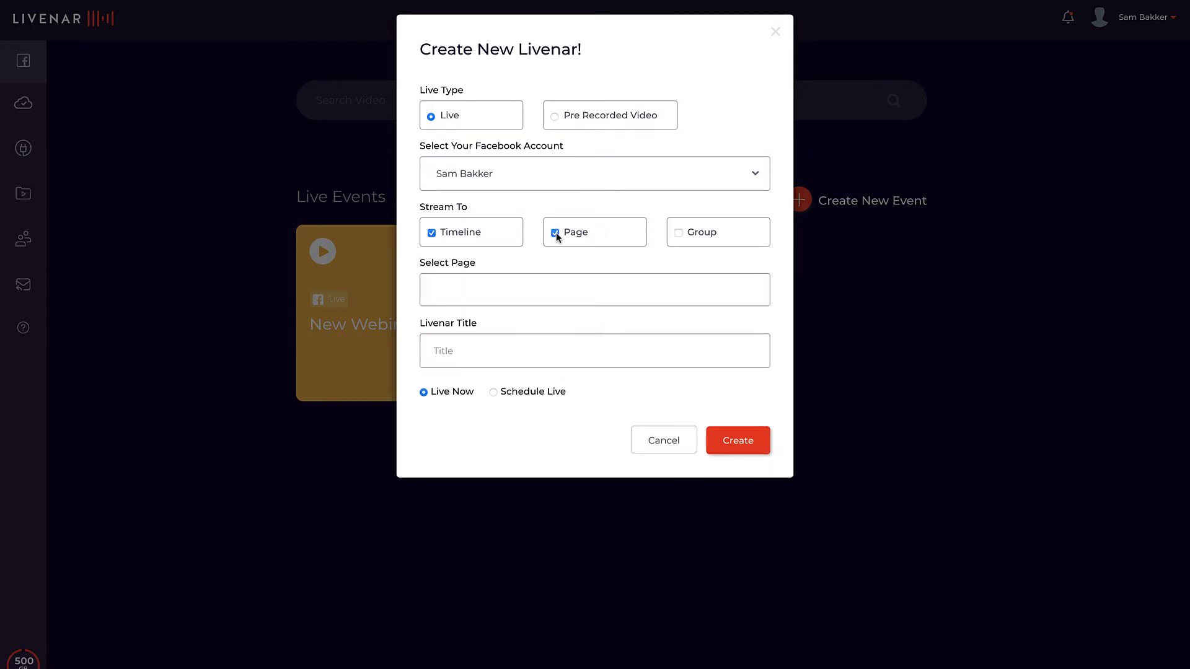
{"action": "left_click", "coordinate": [556, 233]}
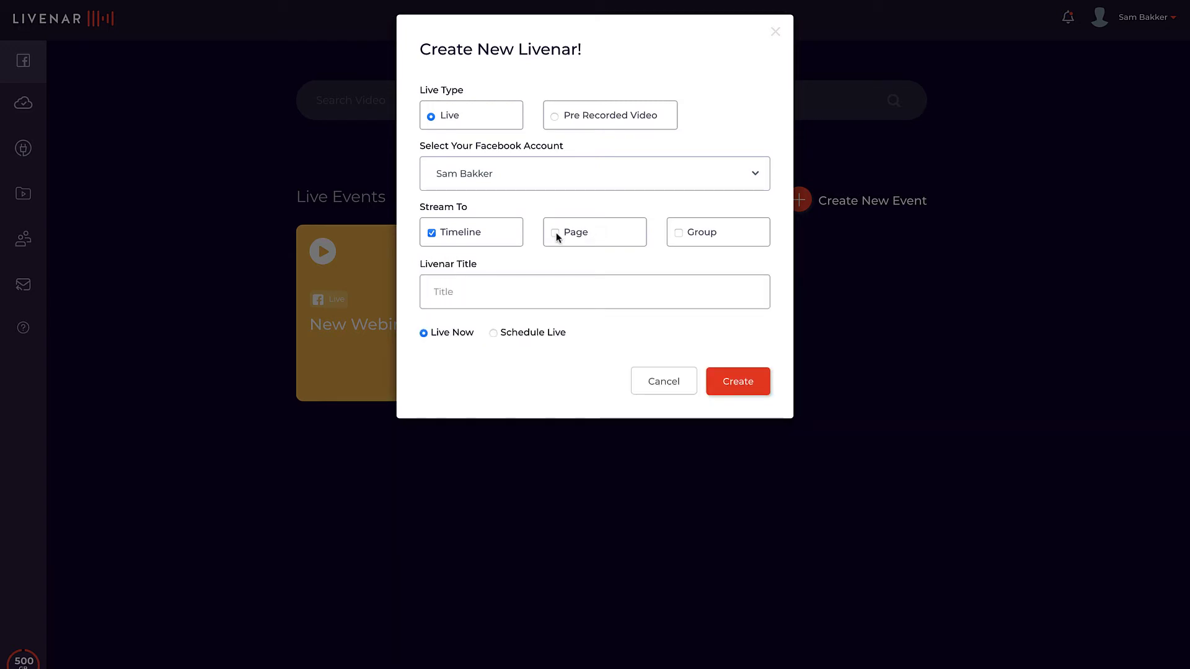
- Title the livenar "My review of LiveNar" and create it
{"action": "left_click", "coordinate": [534, 292]}
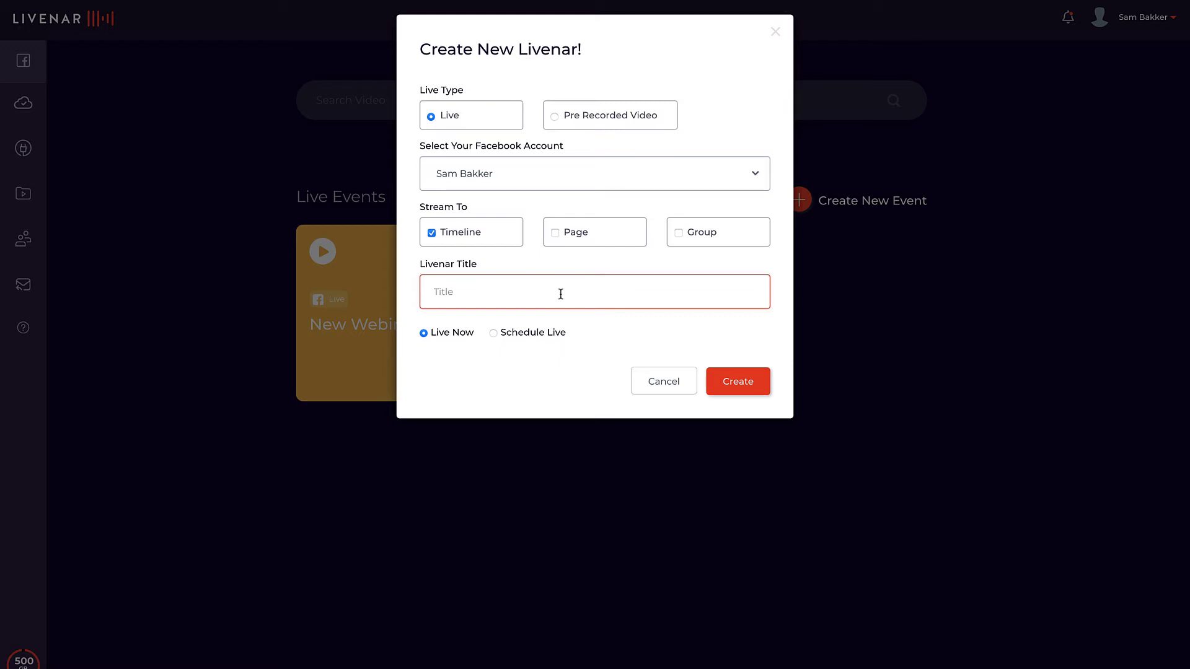
{"action": "type", "text": "My review of LiveNar"}
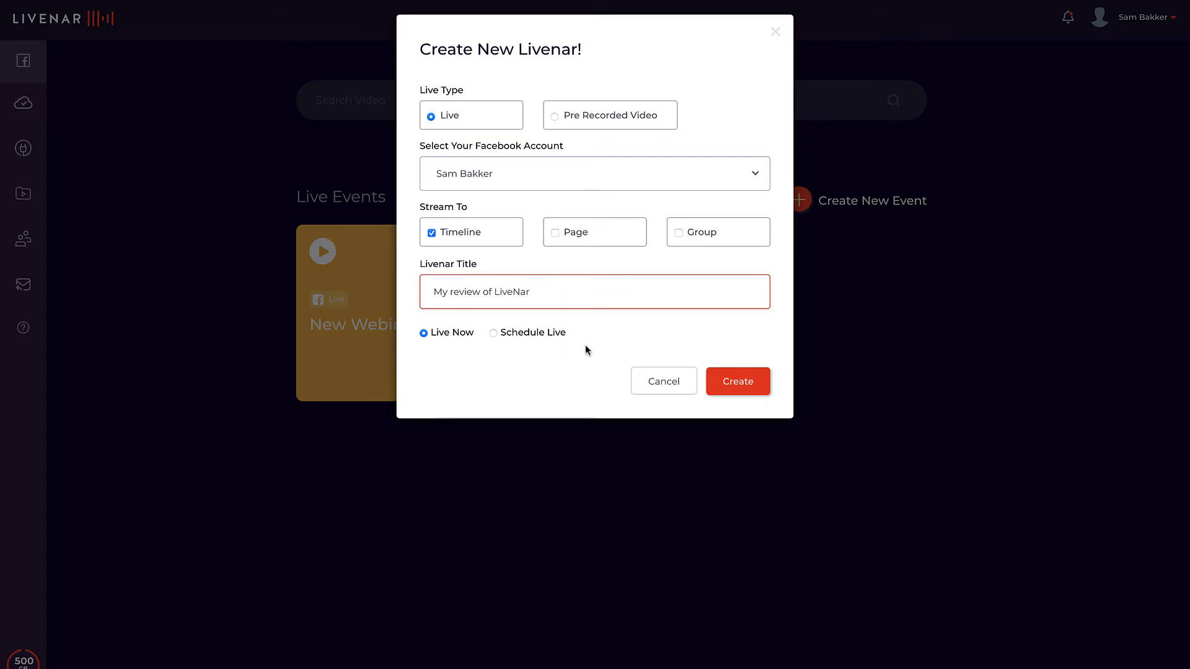
{"action": "left_click", "coordinate": [734, 377]}
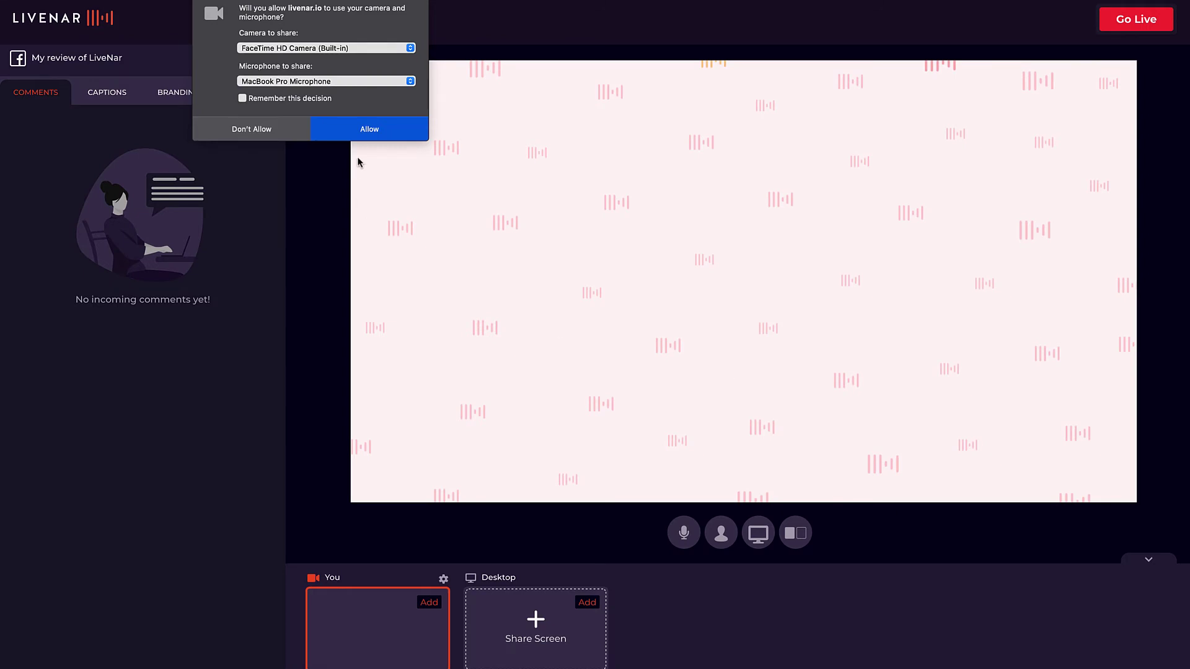
- Allow access to the FaceTime HD Camera and MacBook Pro Microphone, and share the Livenar Studio window as the desktop source
{"action": "left_click", "coordinate": [370, 131]}
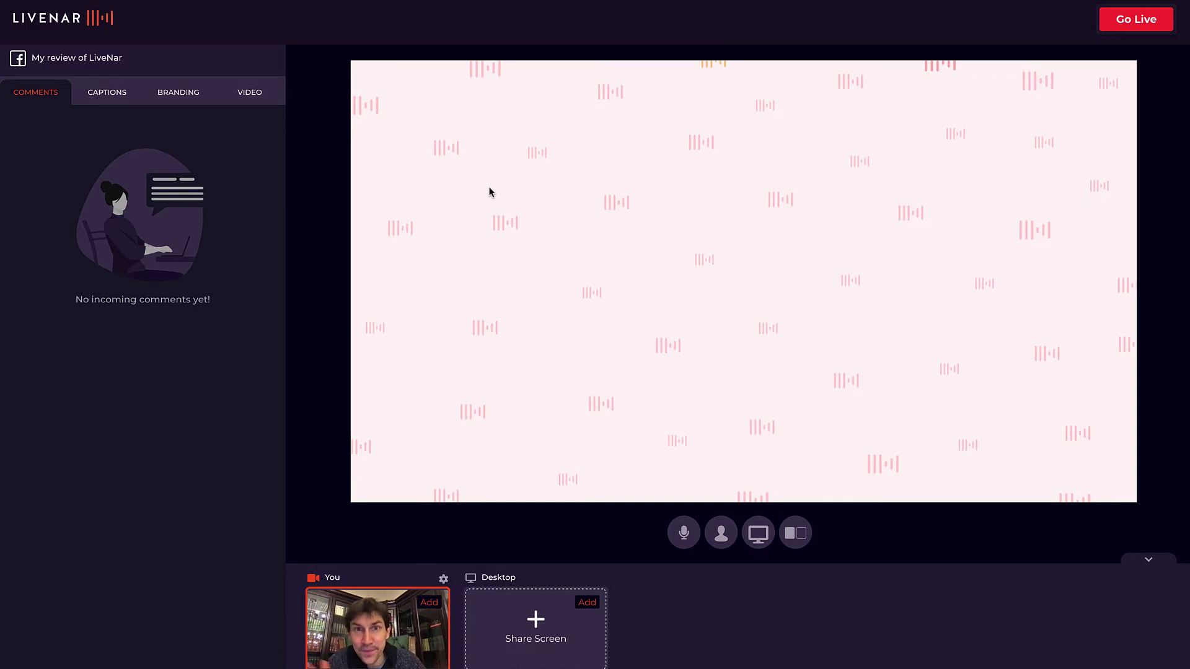
{"action": "left_click", "coordinate": [532, 606]}
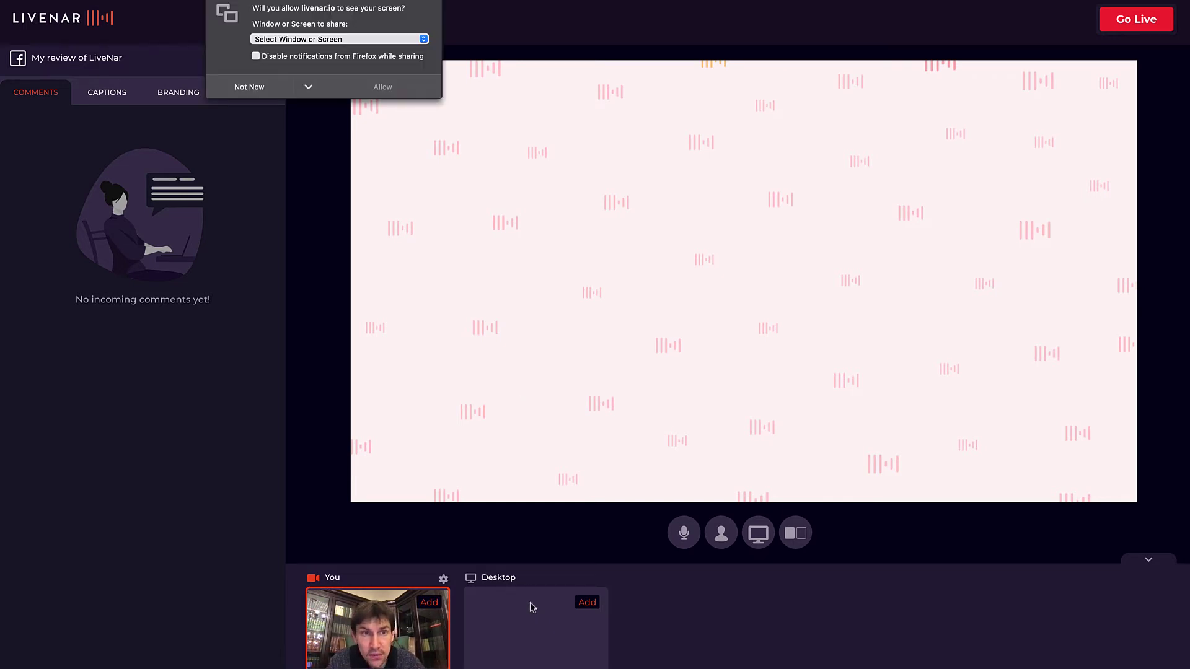
{"action": "left_click", "coordinate": [341, 41]}
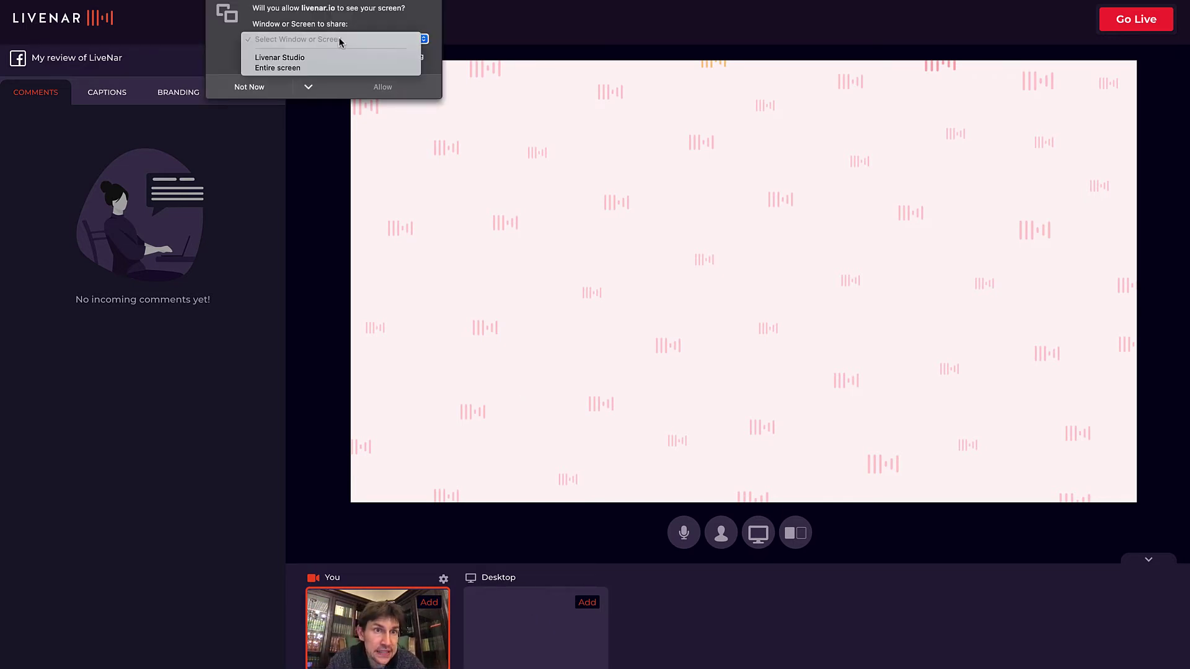
{"action": "left_click", "coordinate": [329, 58]}
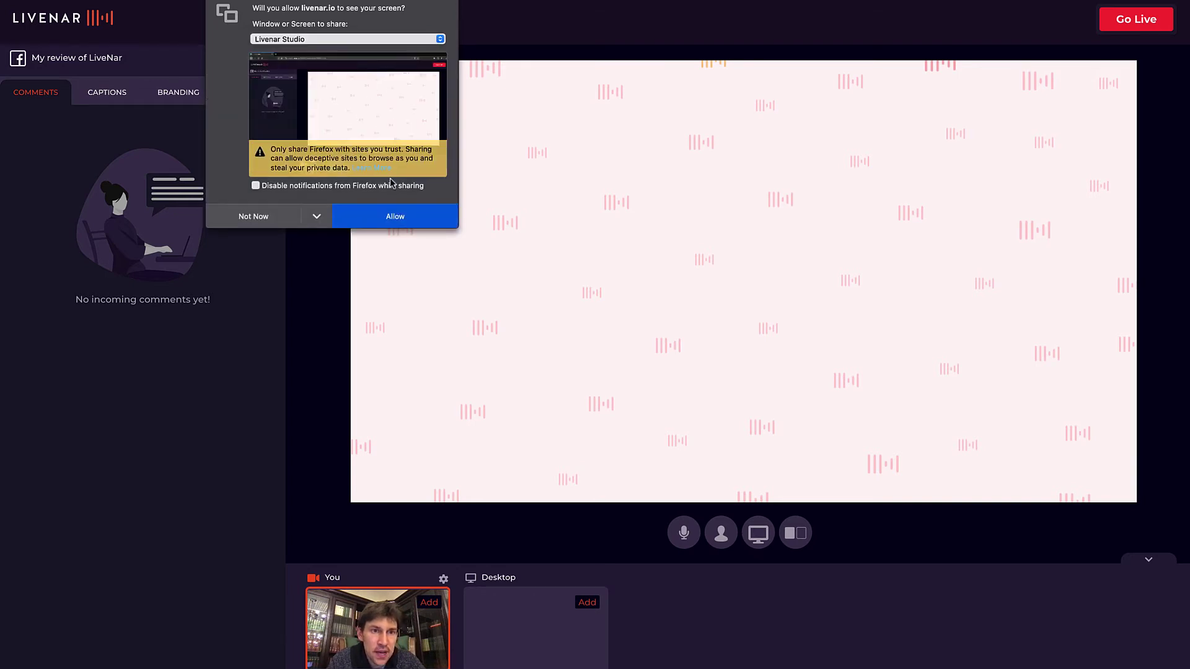
{"action": "left_click", "coordinate": [391, 220]}
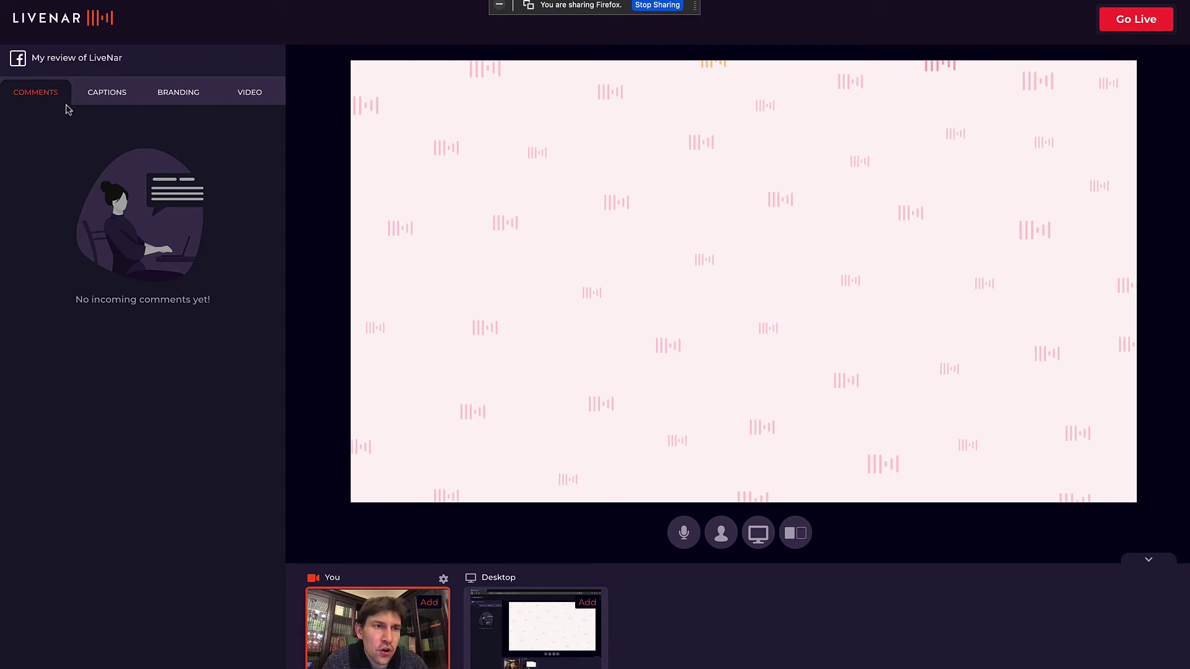
- Review the caption, branding and video options, and set the broadcast background to the pink and teal wavy-shapes design
{"action": "left_click", "coordinate": [113, 95]}
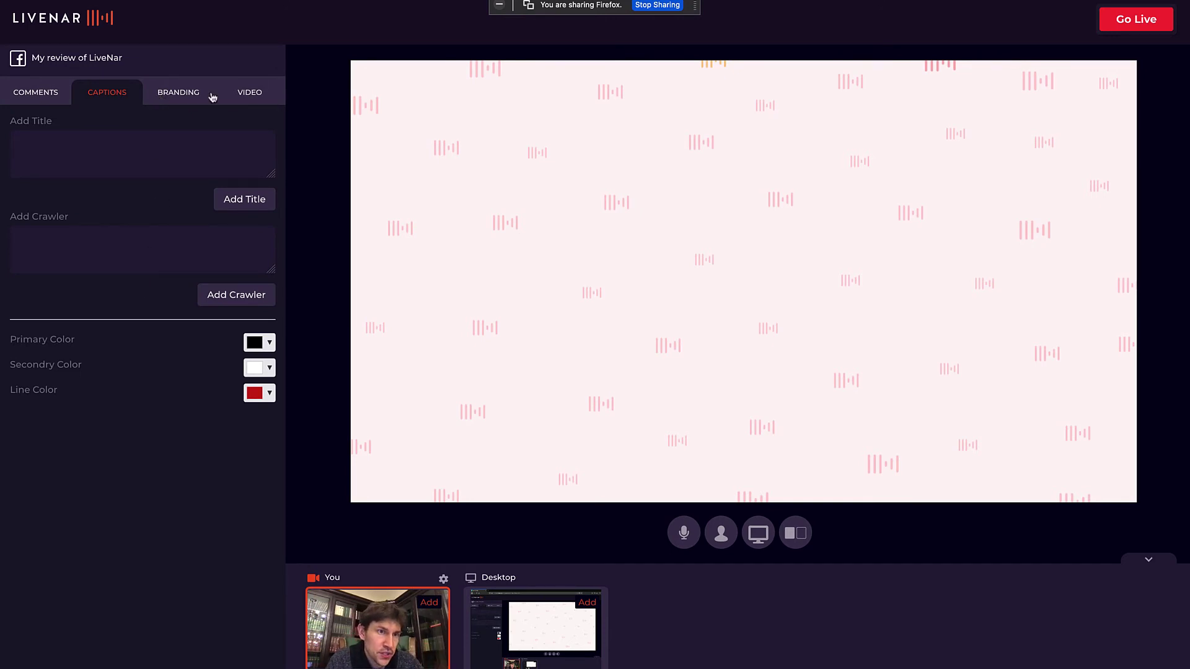
{"action": "left_click", "coordinate": [193, 98]}
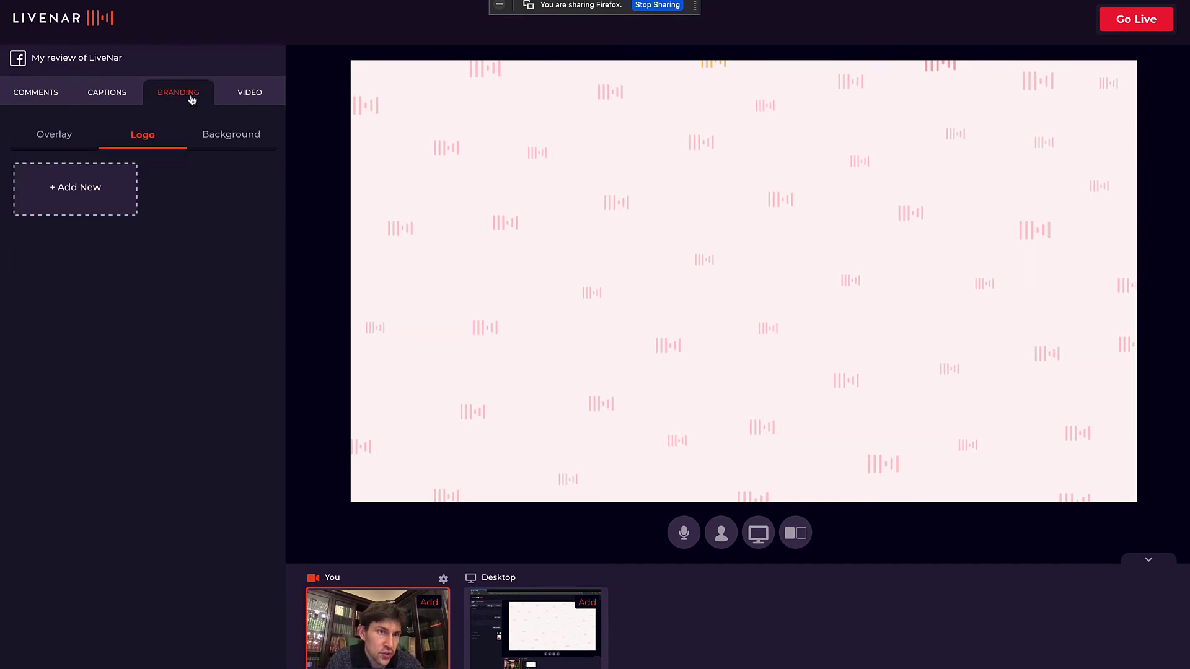
{"action": "left_click", "coordinate": [67, 141]}
{"action": "left_click", "coordinate": [240, 141]}
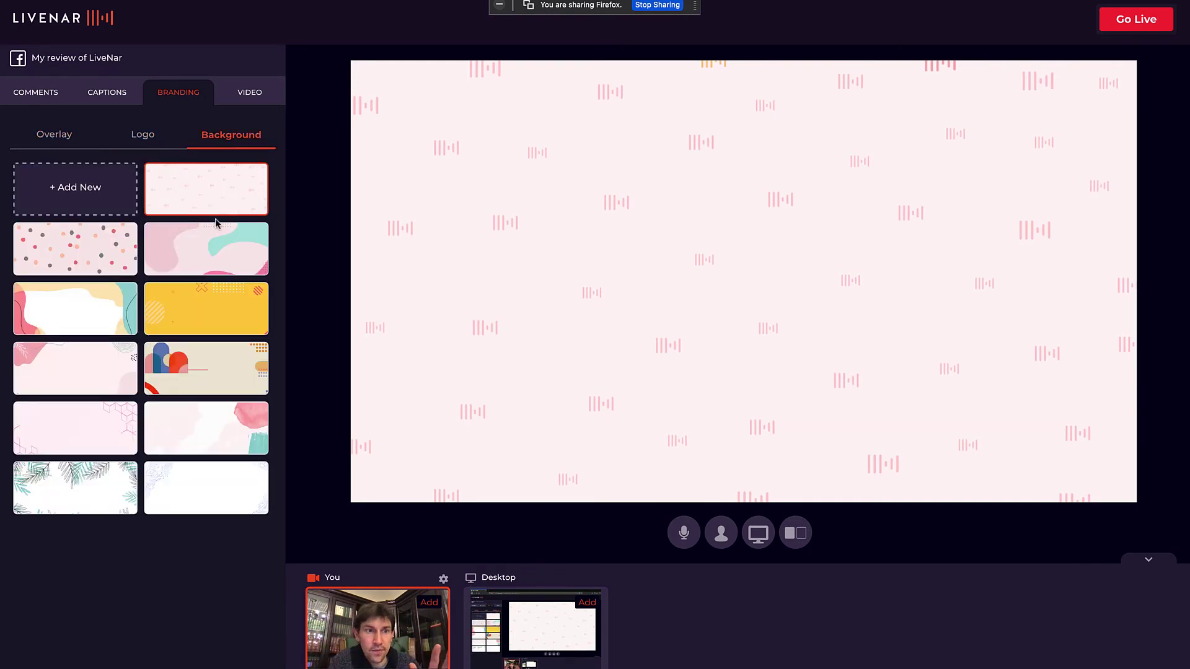
{"action": "left_click", "coordinate": [220, 263]}
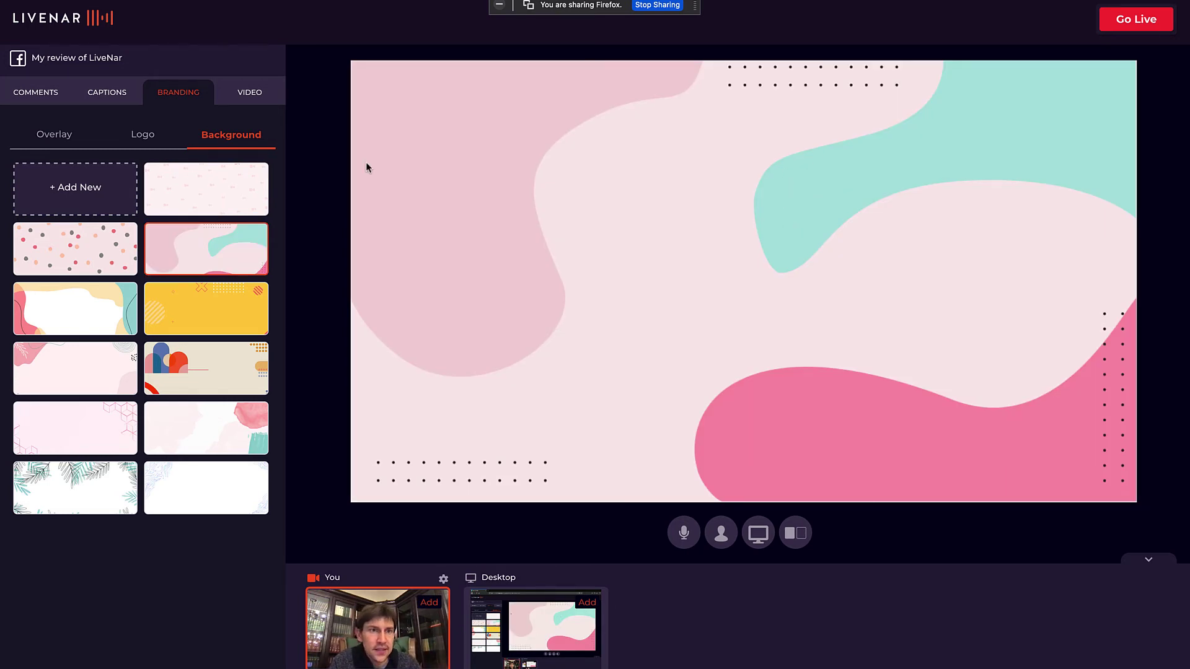
{"action": "left_click", "coordinate": [260, 97]}
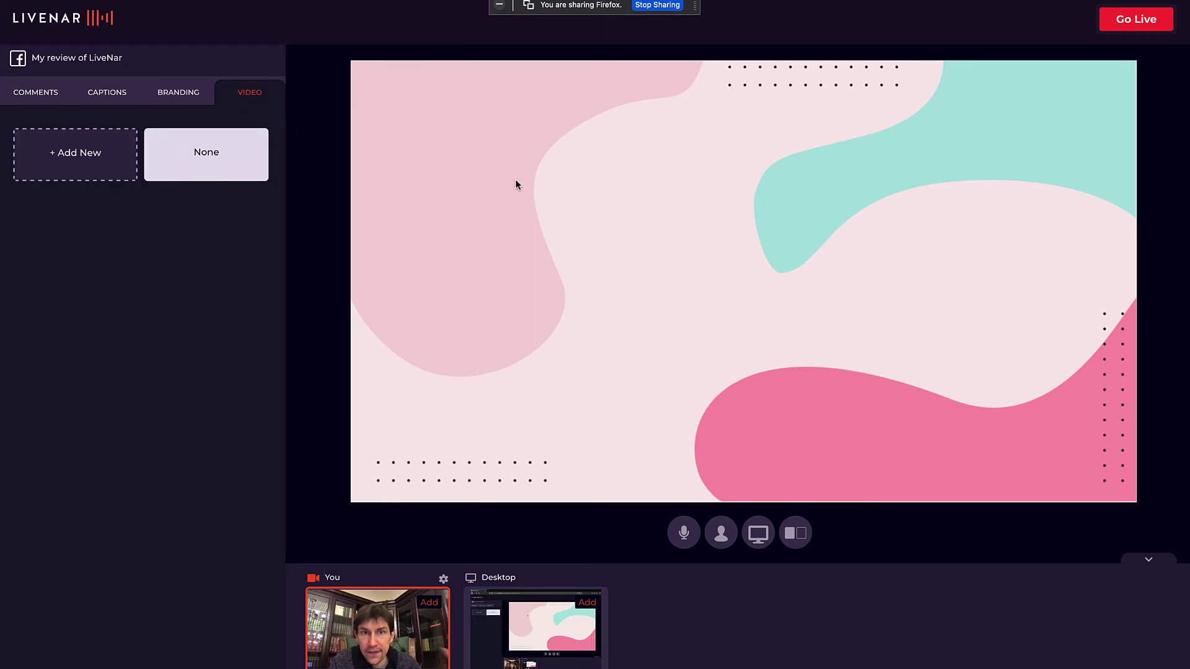
- Start the live broadcast and add the camera feed to the stage, checking the camera and audio device settings
{"action": "left_click", "coordinate": [1125, 20]}
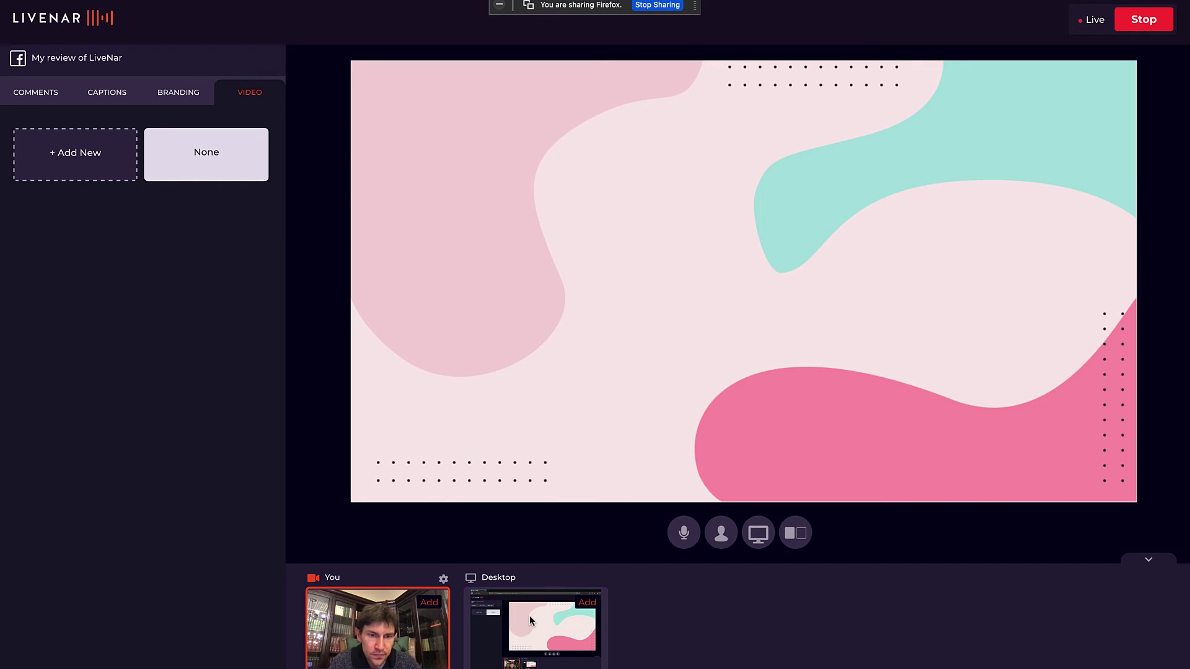
{"action": "left_click", "coordinate": [441, 581]}
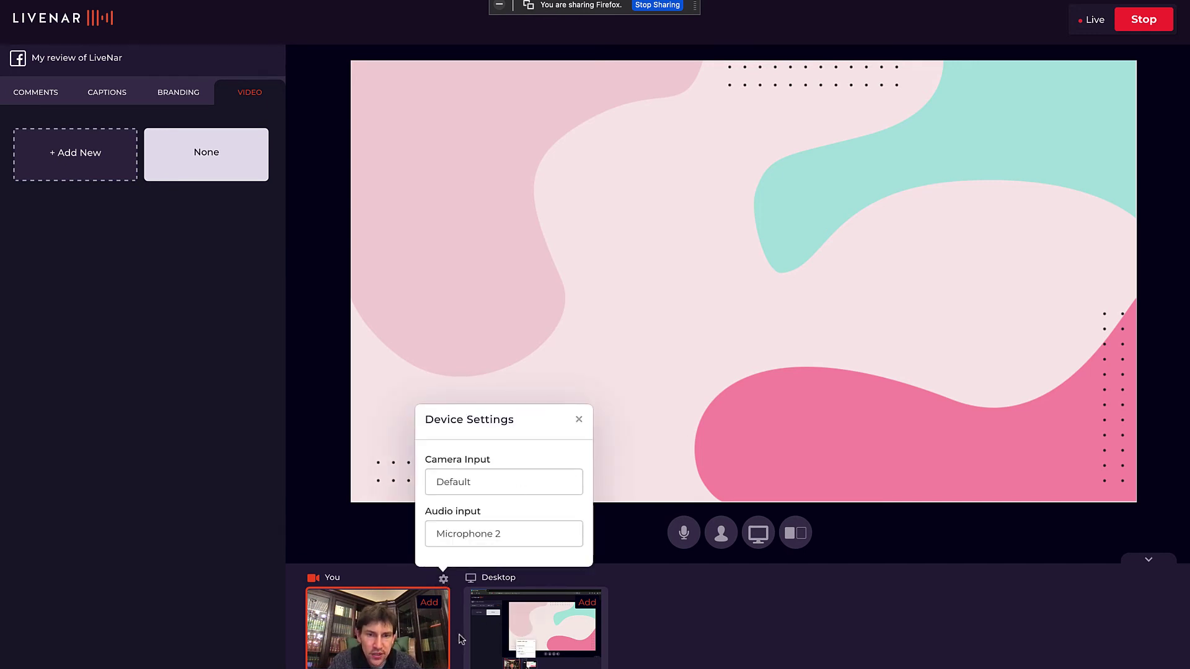
{"action": "left_click", "coordinate": [425, 607]}
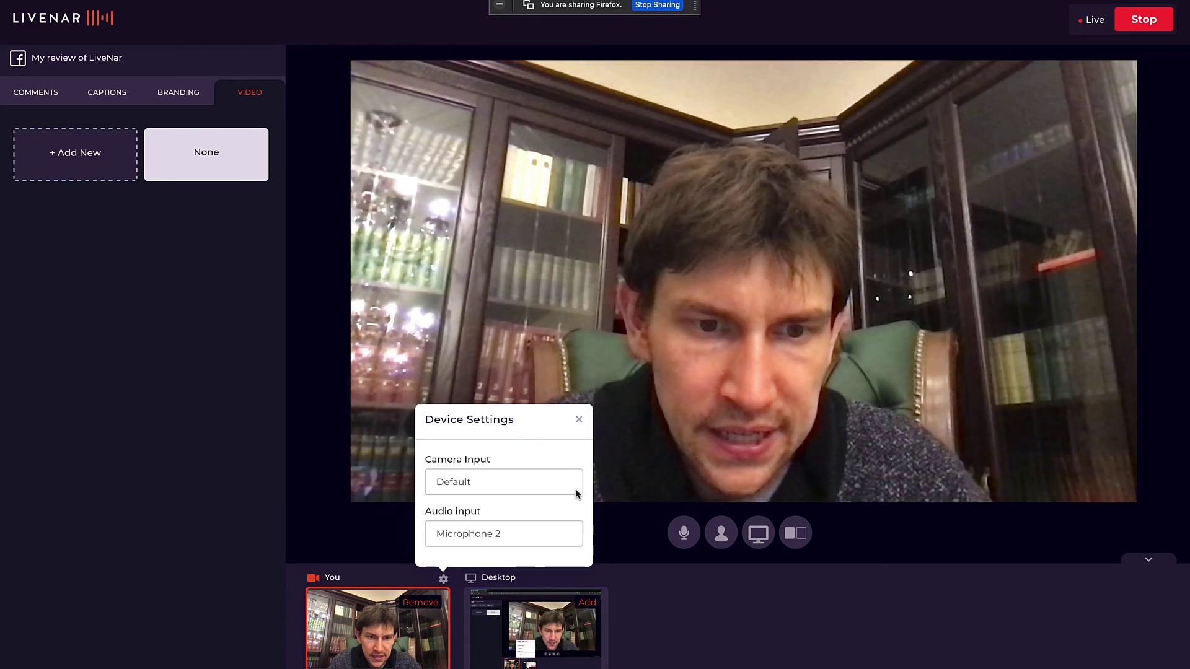
{"action": "left_click", "coordinate": [579, 420]}
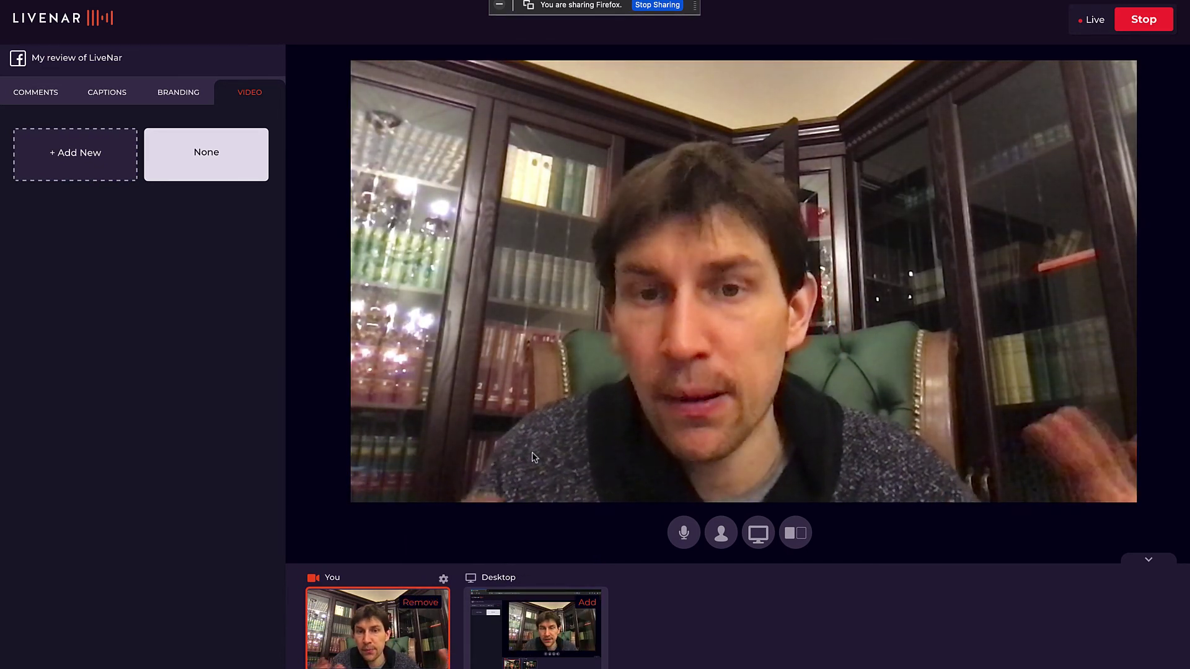